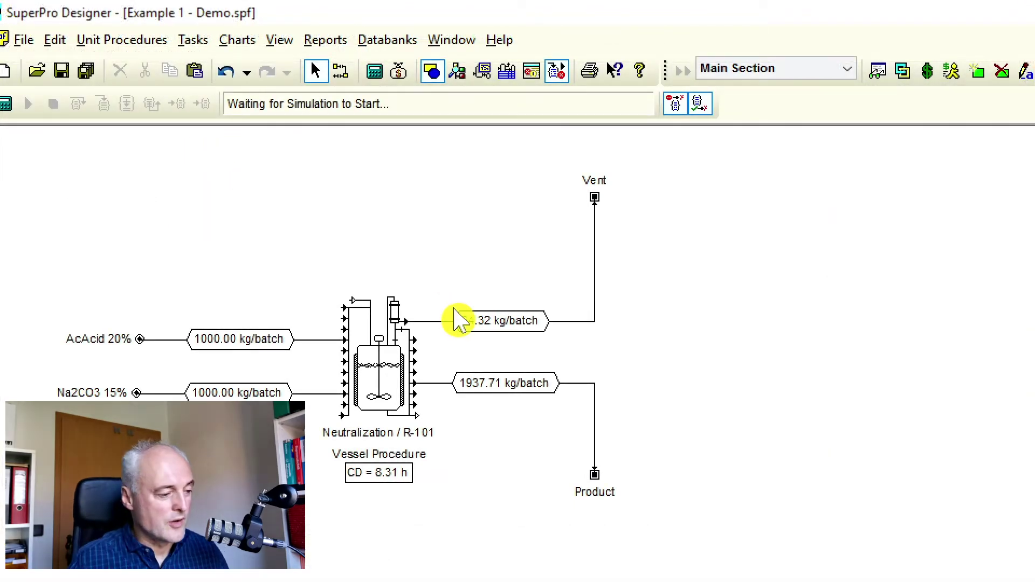
# - Rename the Product output stream's tag to "NaAc Product Stream"
pyautogui.rightClick(586, 400)
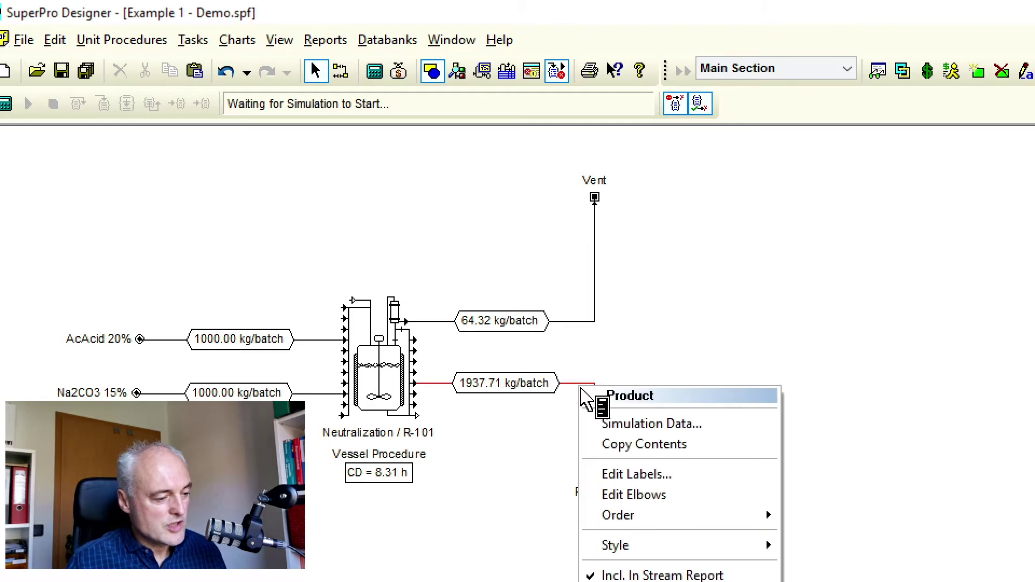
pyautogui.click(617, 475)
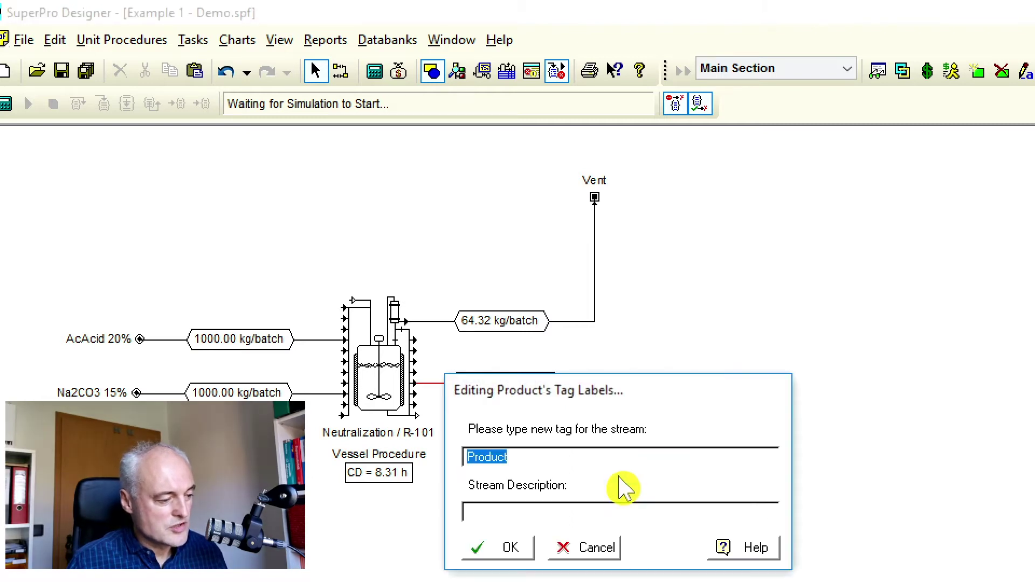
pyautogui.write('NaAc PU')
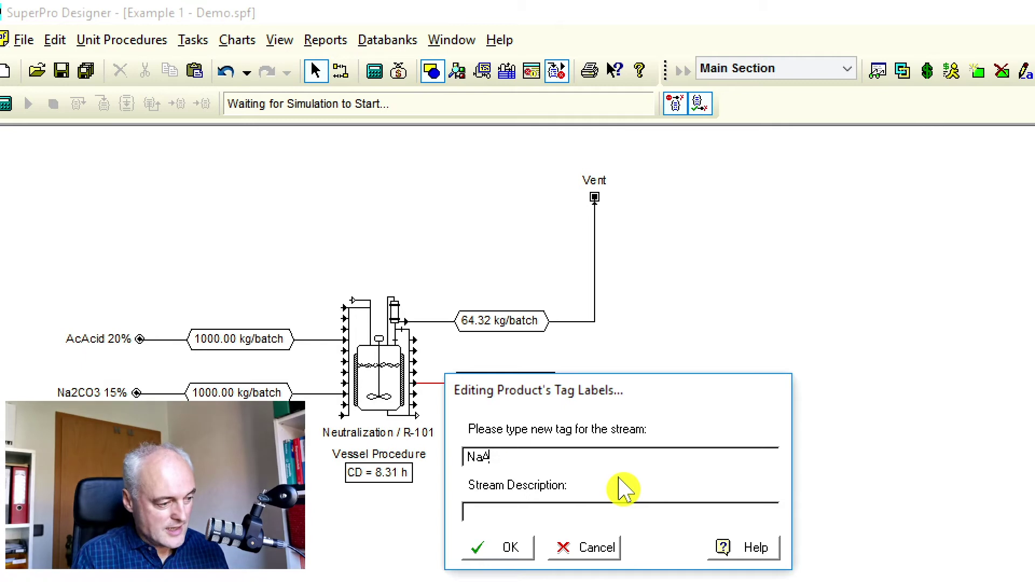
pyautogui.press('BackSpace')
pyautogui.write('roduct Stre')
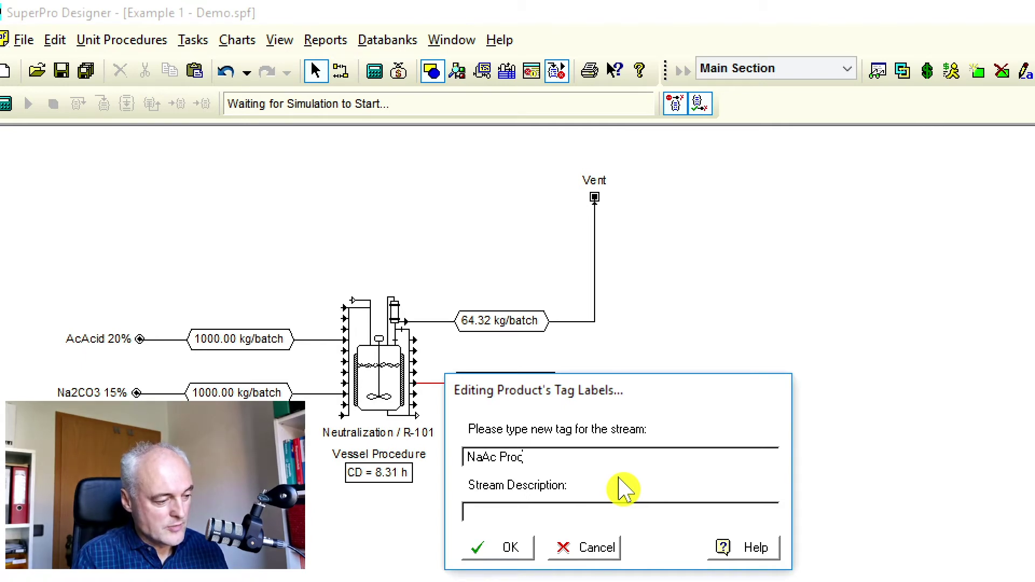
pyautogui.press('BackSpace')
pyautogui.press('BackSpace')
pyautogui.press('BackSpace')
pyautogui.write('tream')
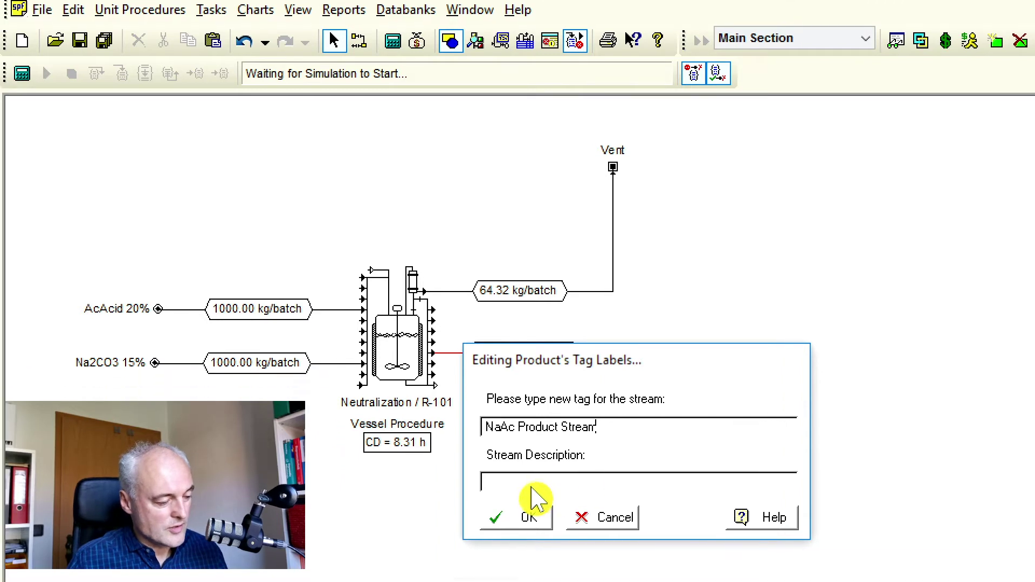
pyautogui.click(504, 548)
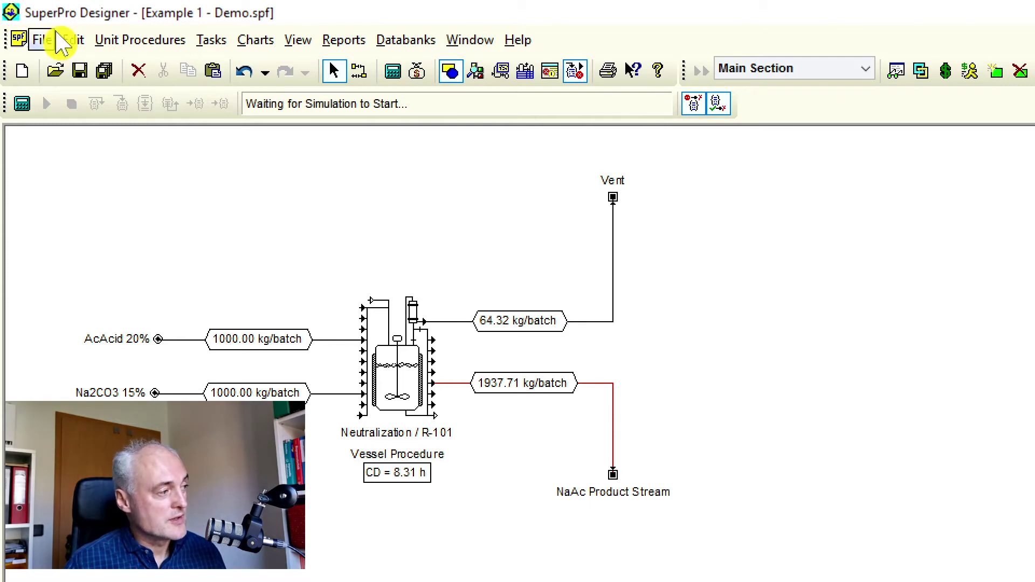
# - In the stream classification, classify the NaAc Product Stream output as Revenue and review the classification options of the AcAcid 20% input
pyautogui.click(213, 41)
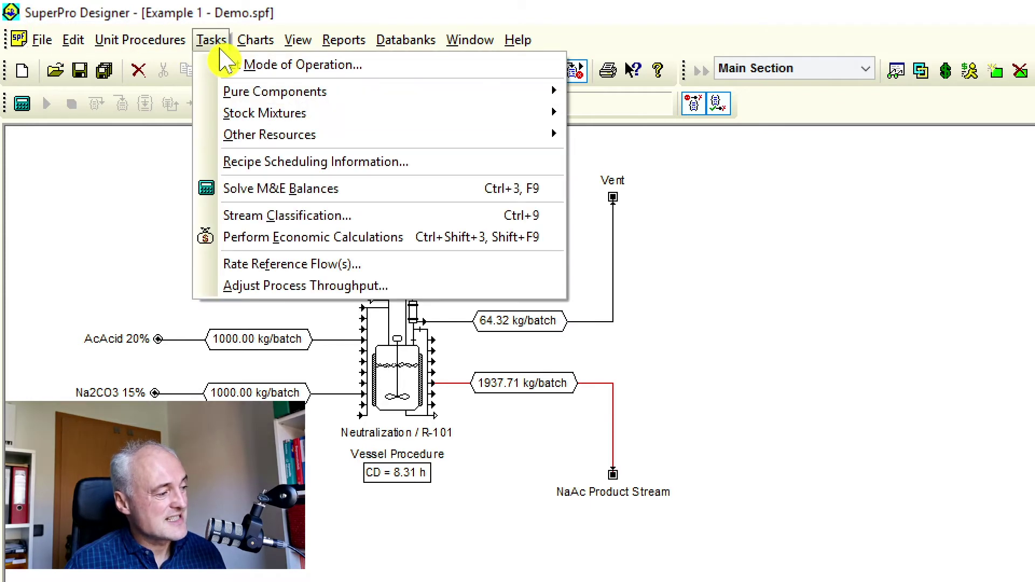
pyautogui.click(275, 216)
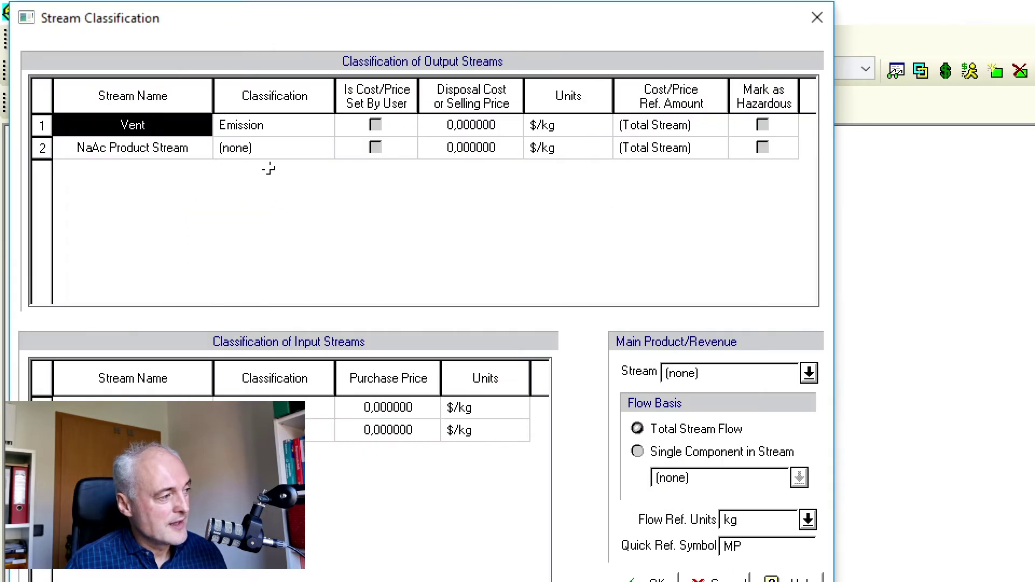
pyautogui.moveTo(232, 26); pyautogui.dragTo(462, 28)
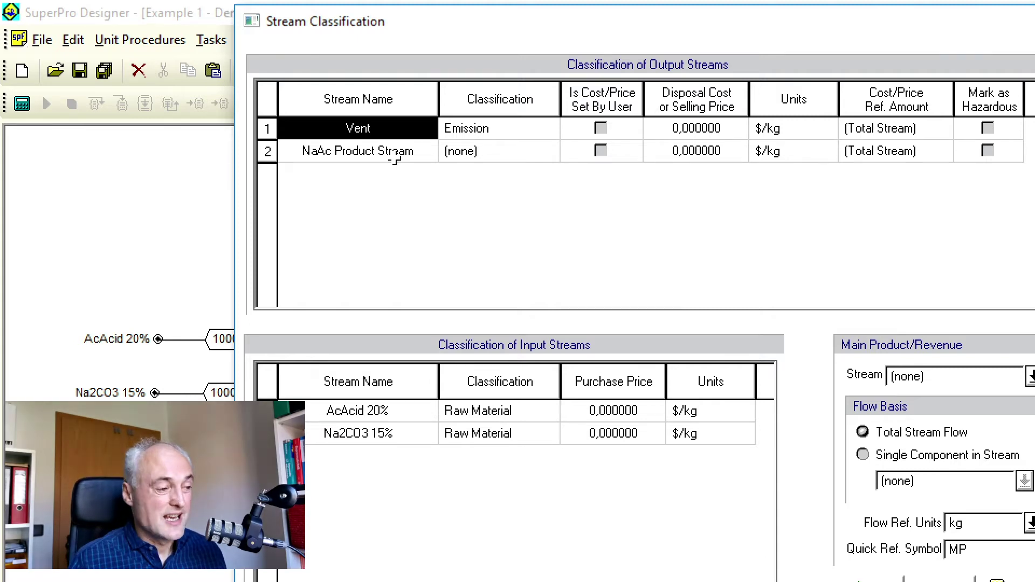
pyautogui.click(485, 155)
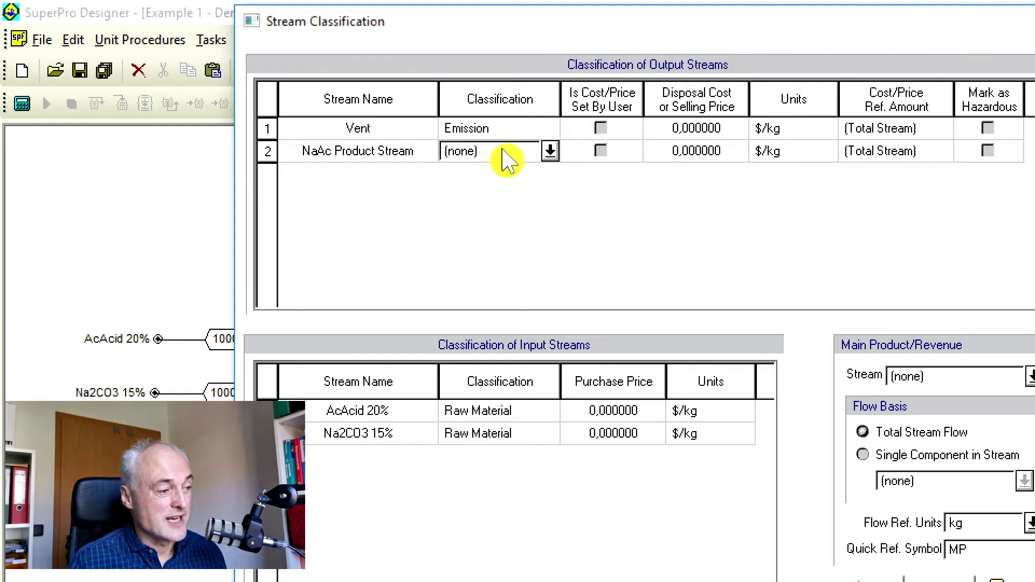
pyautogui.click(550, 152)
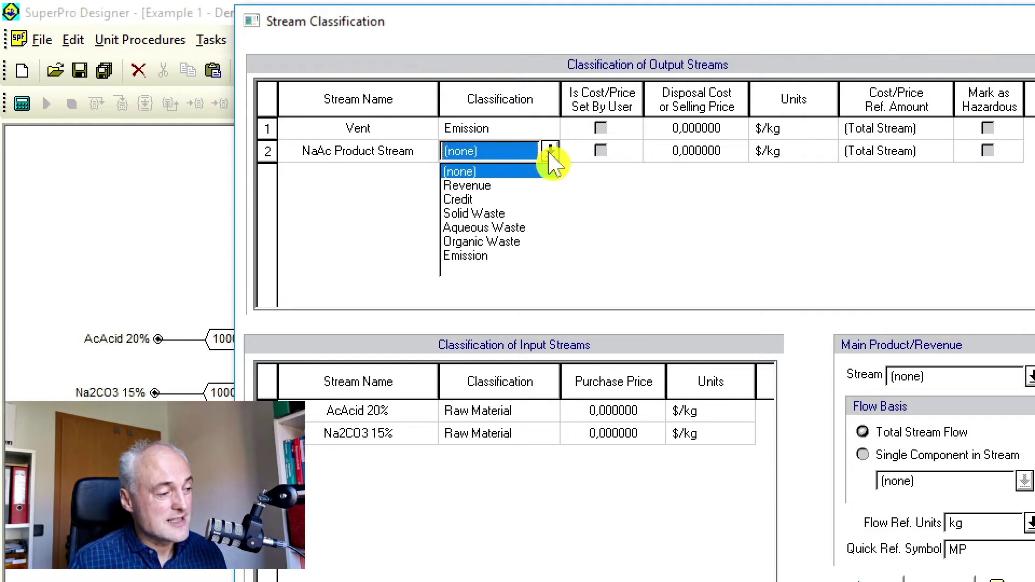
pyautogui.click(482, 186)
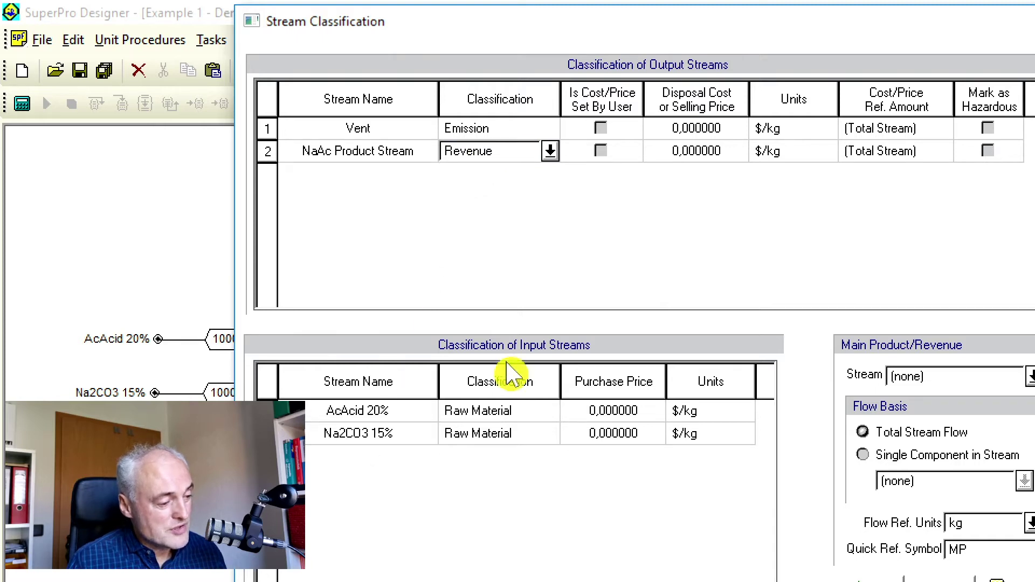
pyautogui.click(499, 411)
pyautogui.click(549, 412)
pyautogui.click(550, 412)
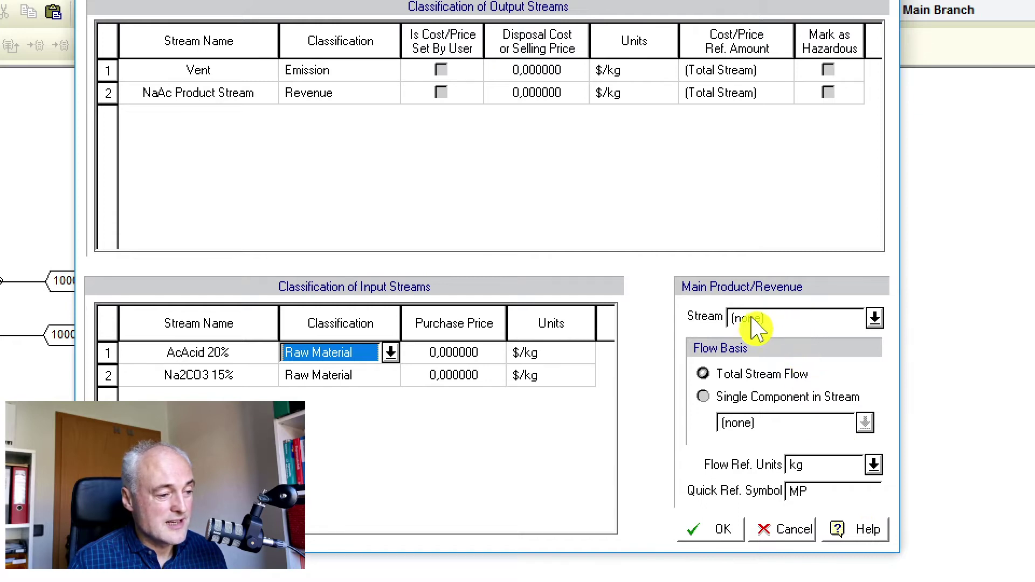
# - Define NaAc Product Stream as the main revenue stream, with the single component Sodium Acetate as flow basis, and accept the classification
pyautogui.click(874, 319)
pyautogui.click(817, 355)
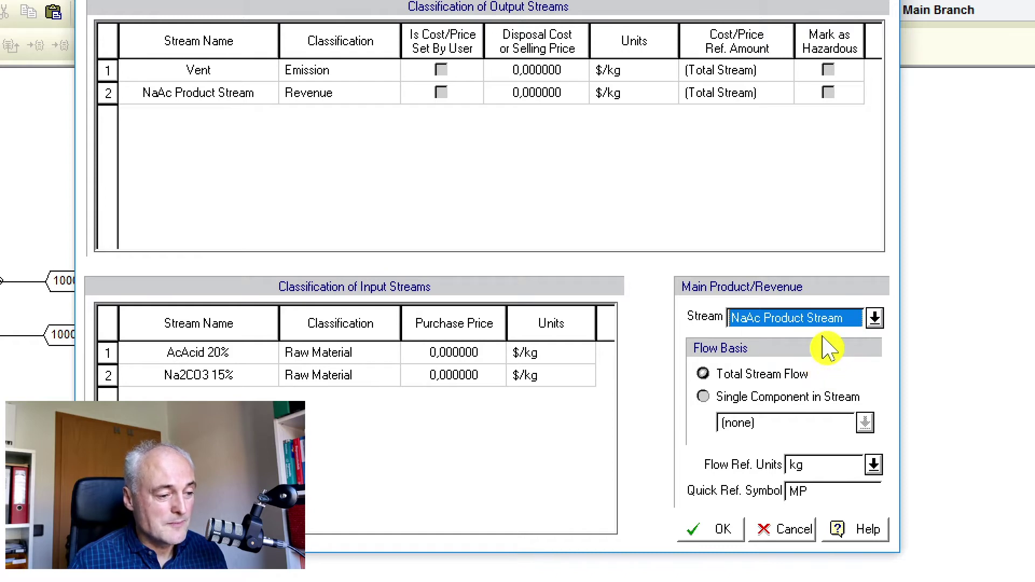
pyautogui.click(706, 403)
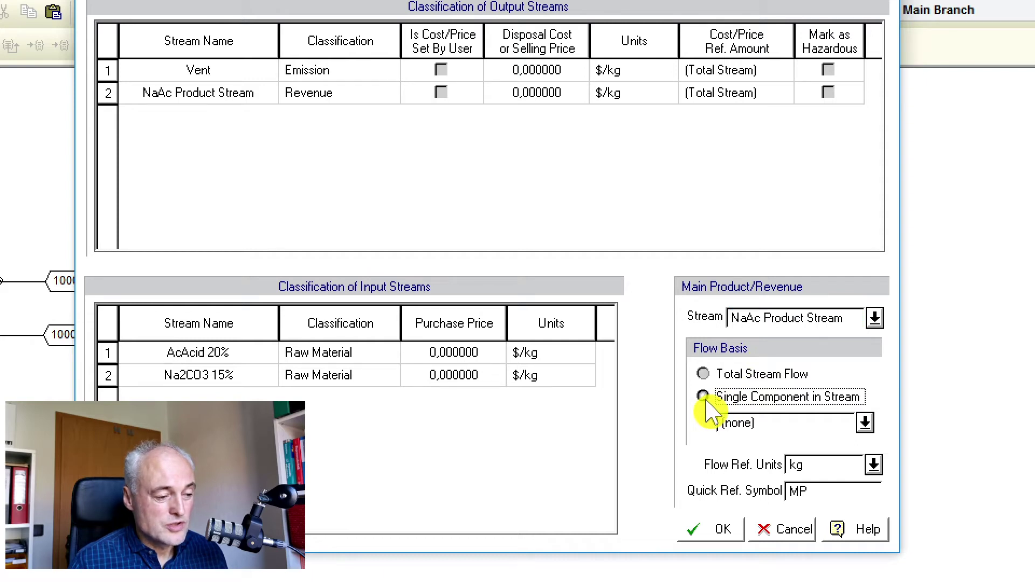
pyautogui.click(864, 424)
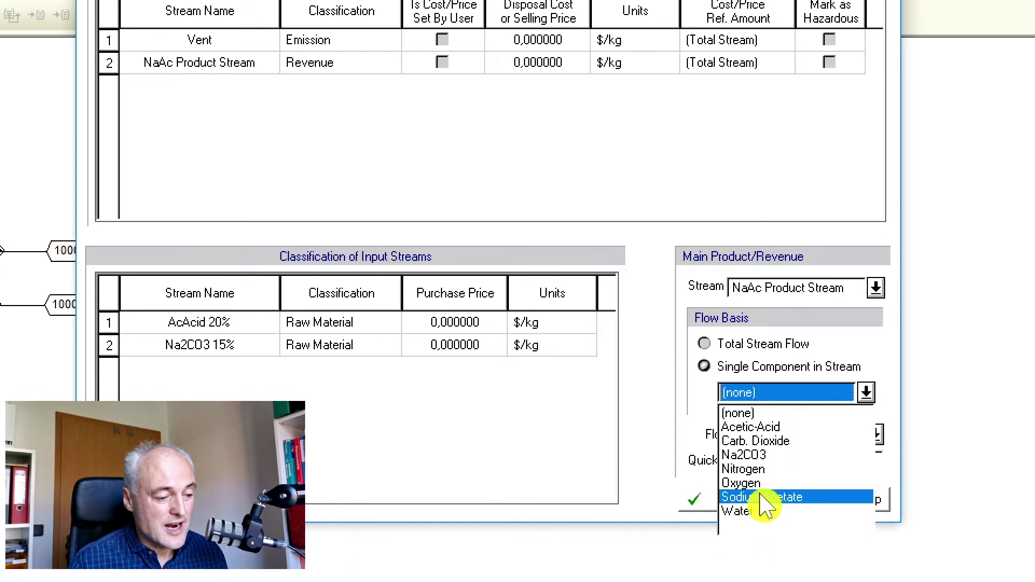
pyautogui.click(762, 497)
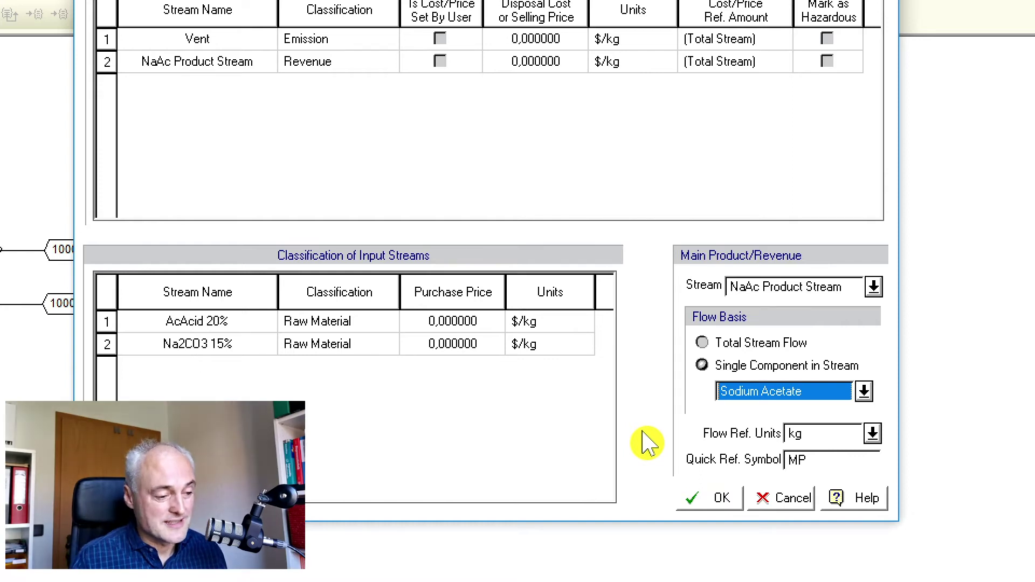
pyautogui.click(706, 504)
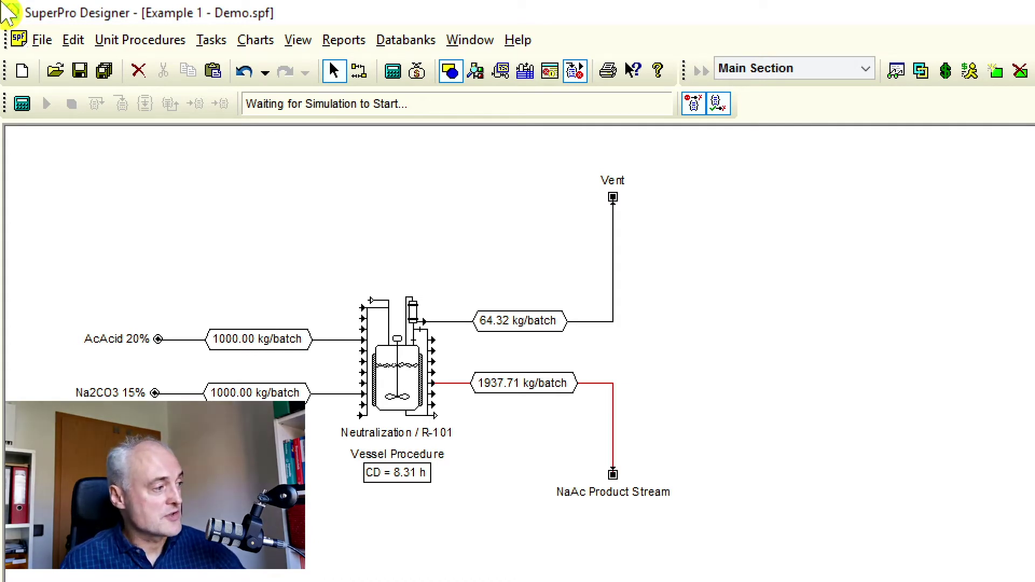
# - Set the purchasing price of the registered pure component Acetic Acid to 10 $/kg
pyautogui.click(219, 40)
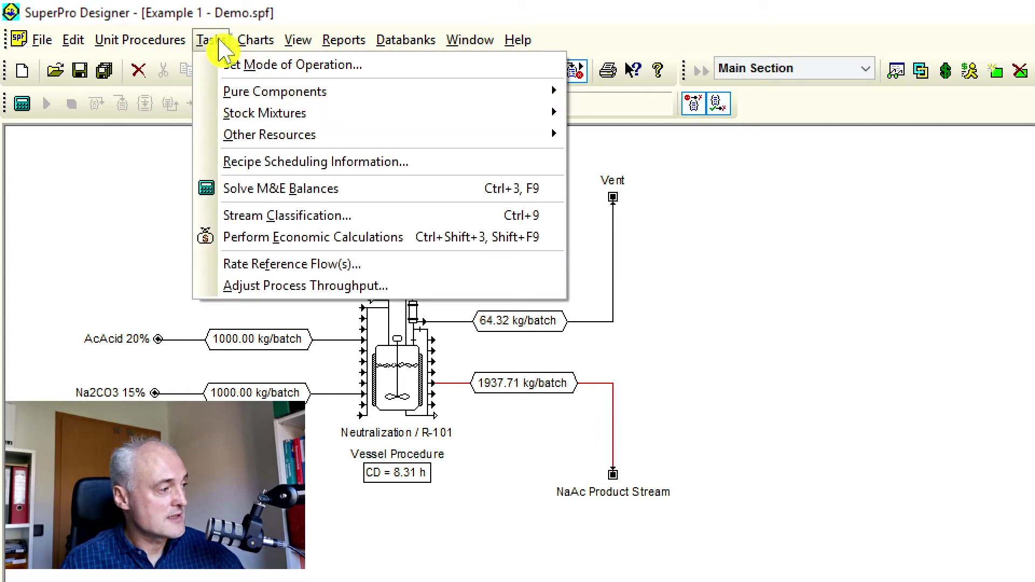
pyautogui.moveTo(247, 92)
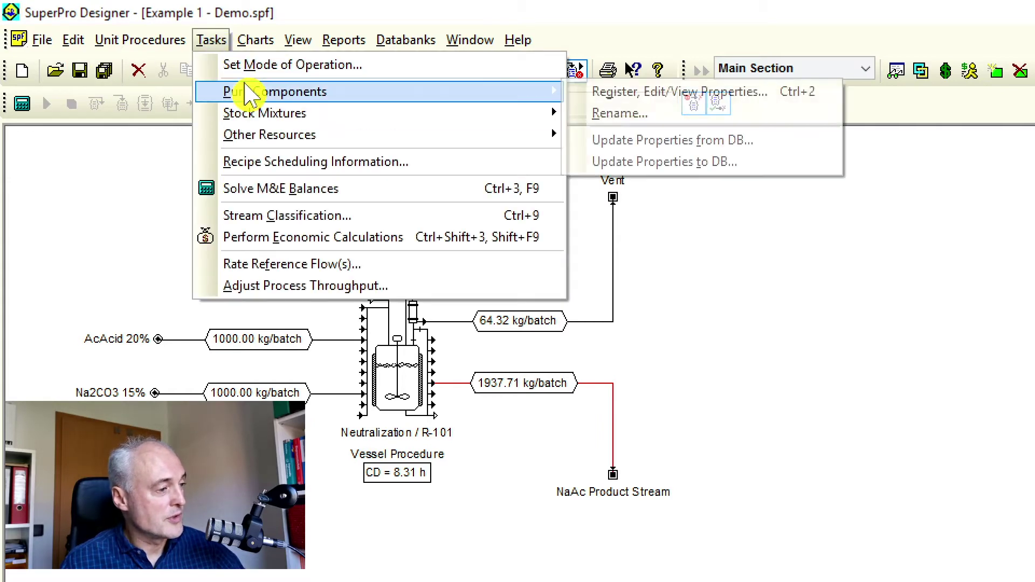
pyautogui.click(614, 92)
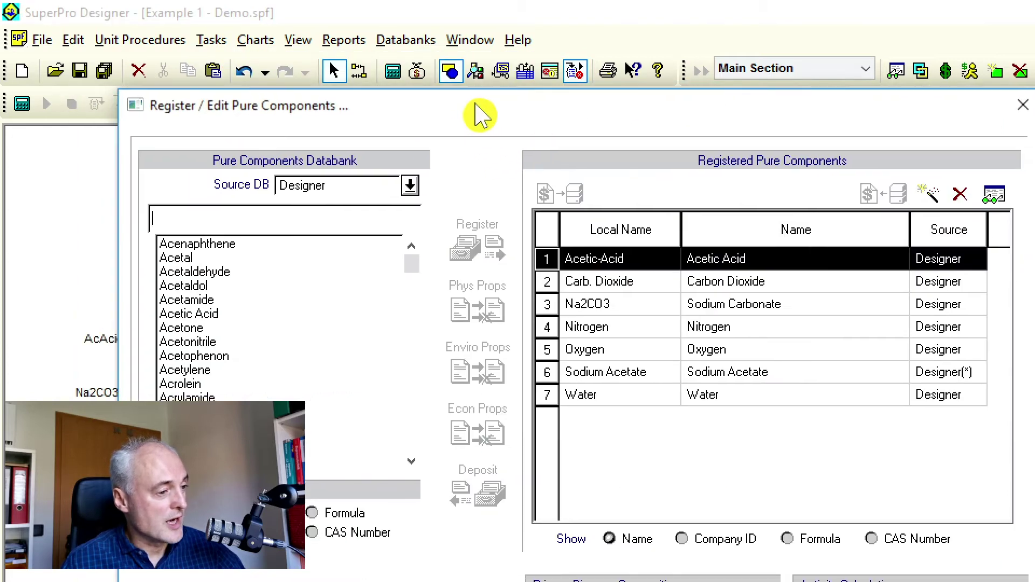
pyautogui.moveTo(480, 116); pyautogui.dragTo(470, 61)
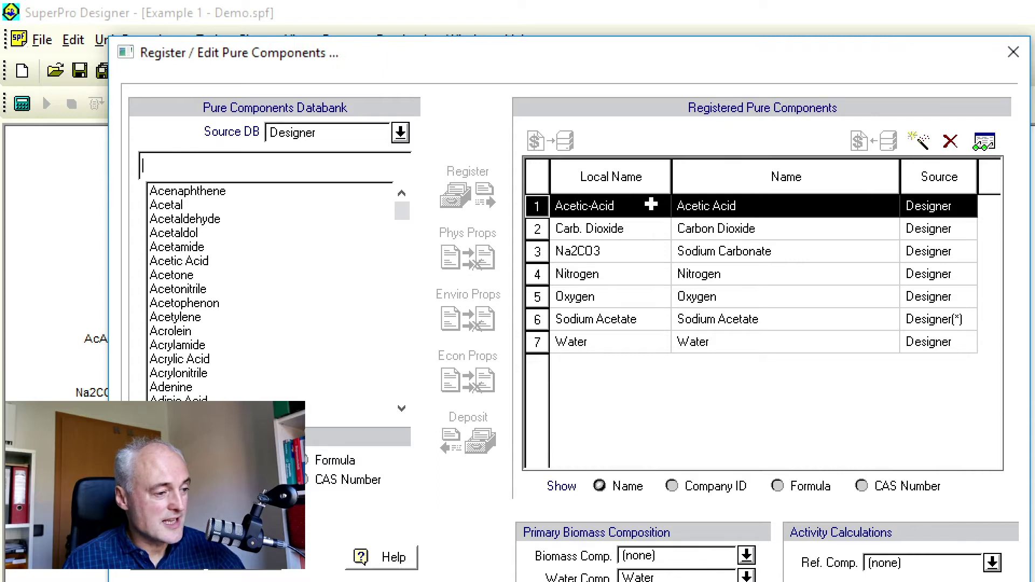
pyautogui.doubleClick(651, 205)
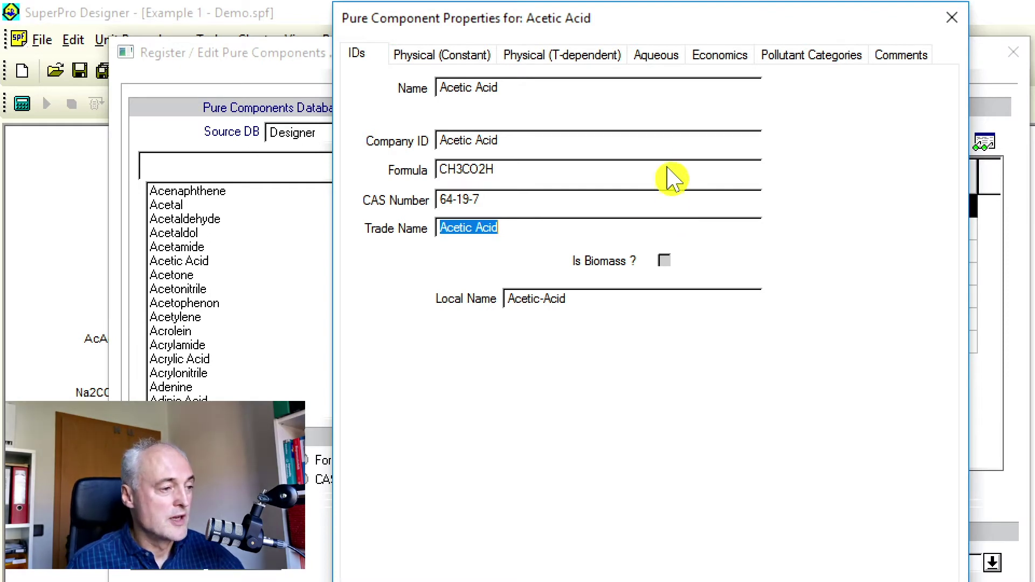
pyautogui.click(711, 61)
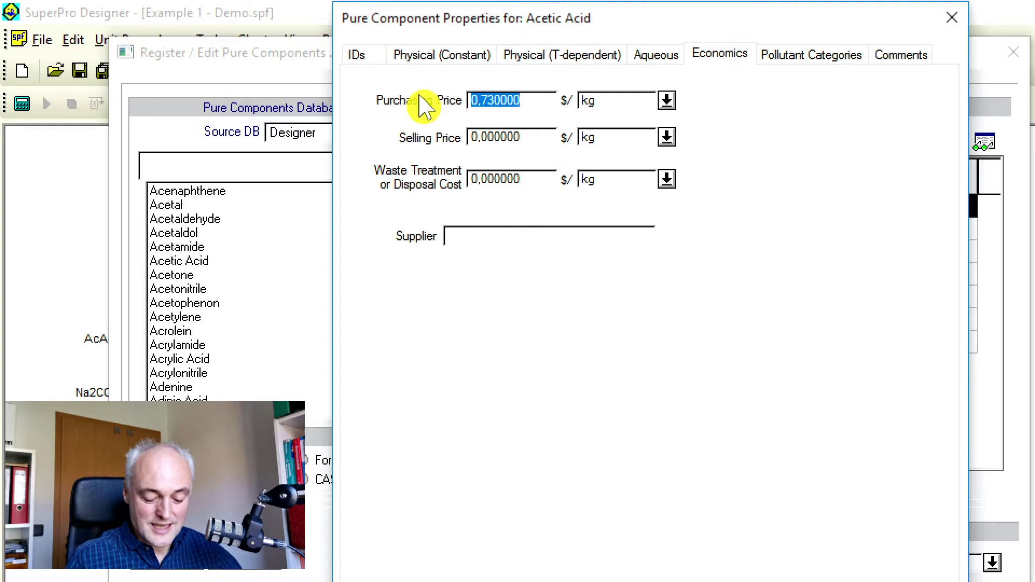
pyautogui.write('10')
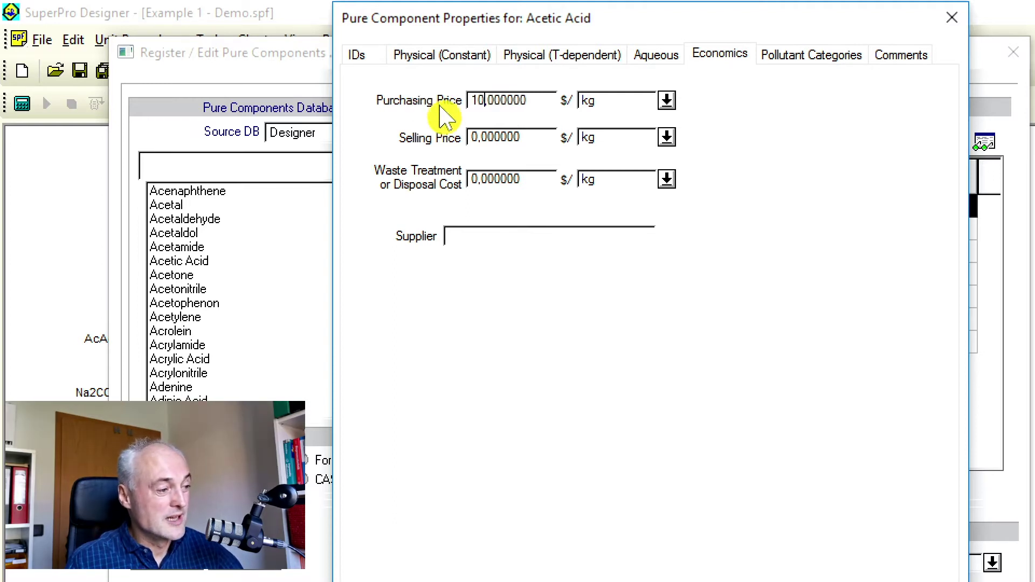
pyautogui.doubleClick(482, 132)
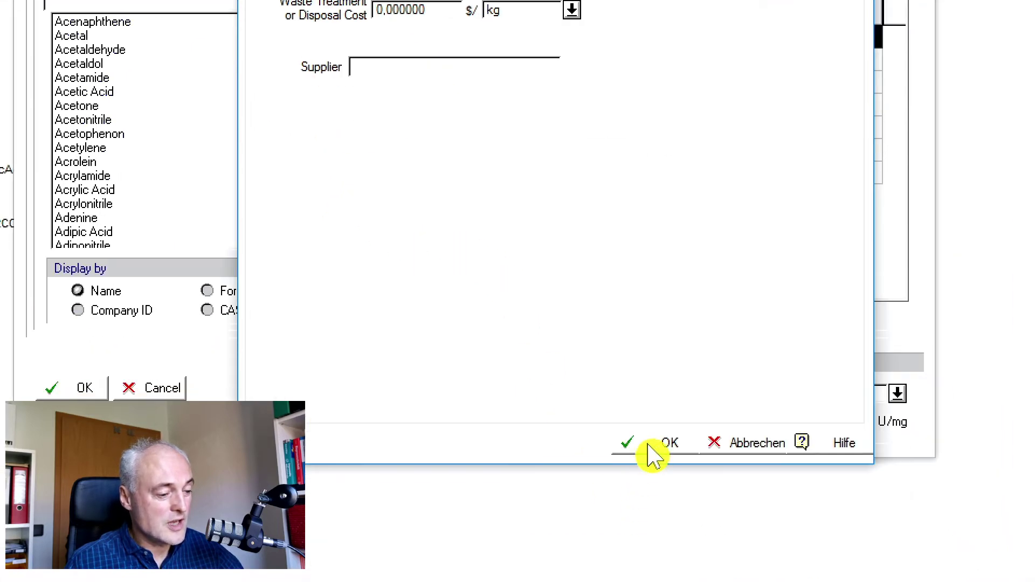
pyautogui.click(649, 444)
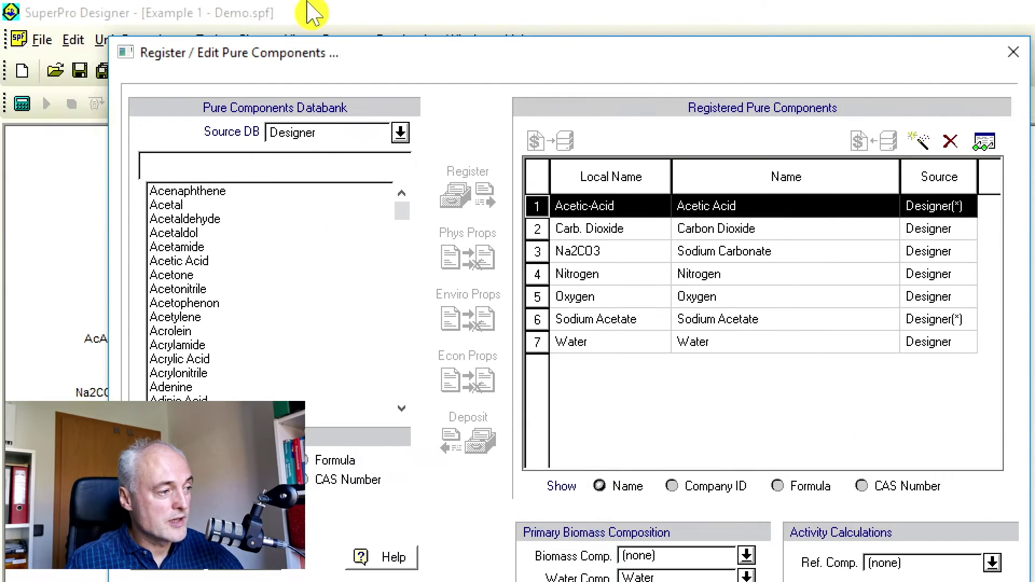
# - Set the purchasing price of Sodium Carbonate to 10 $/kg in its economic properties
pyautogui.doubleClick(714, 256)
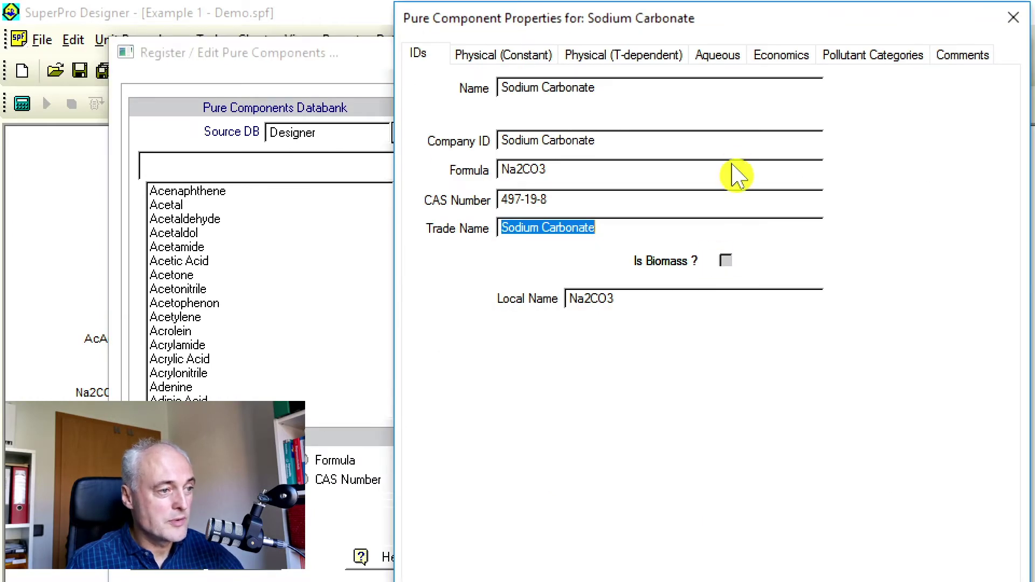
pyautogui.click(781, 56)
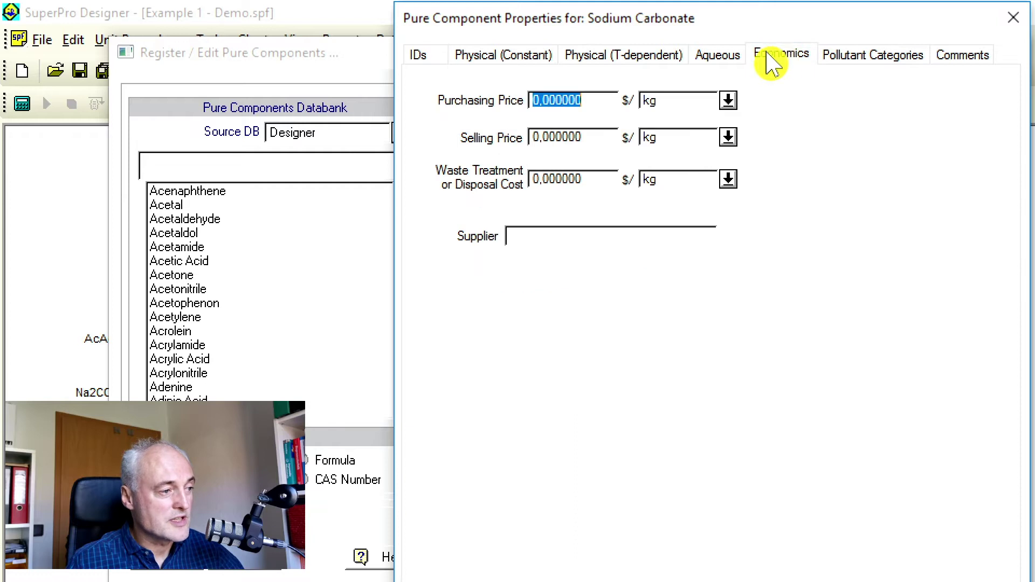
pyautogui.write('10')
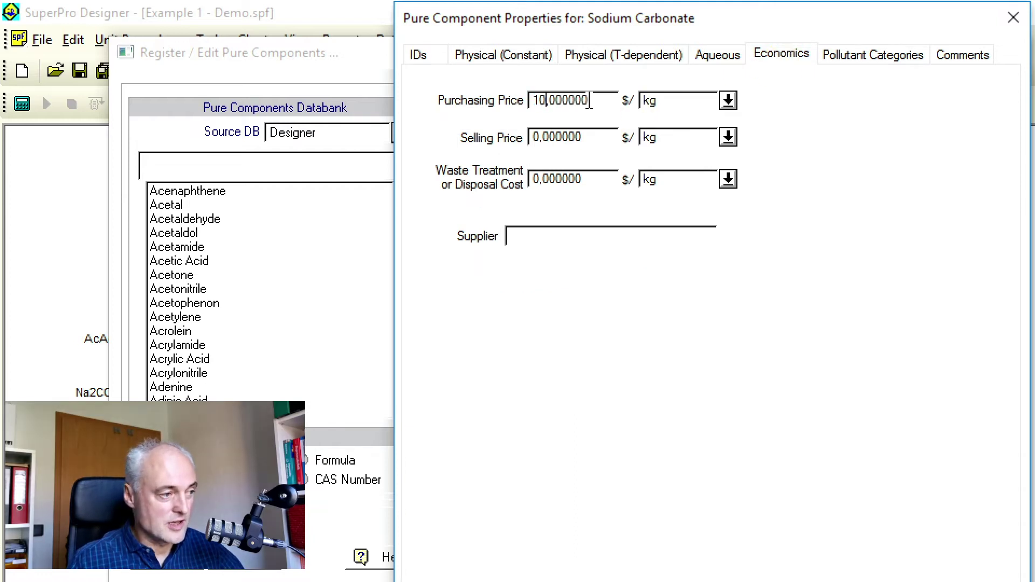
pyautogui.click(561, 142)
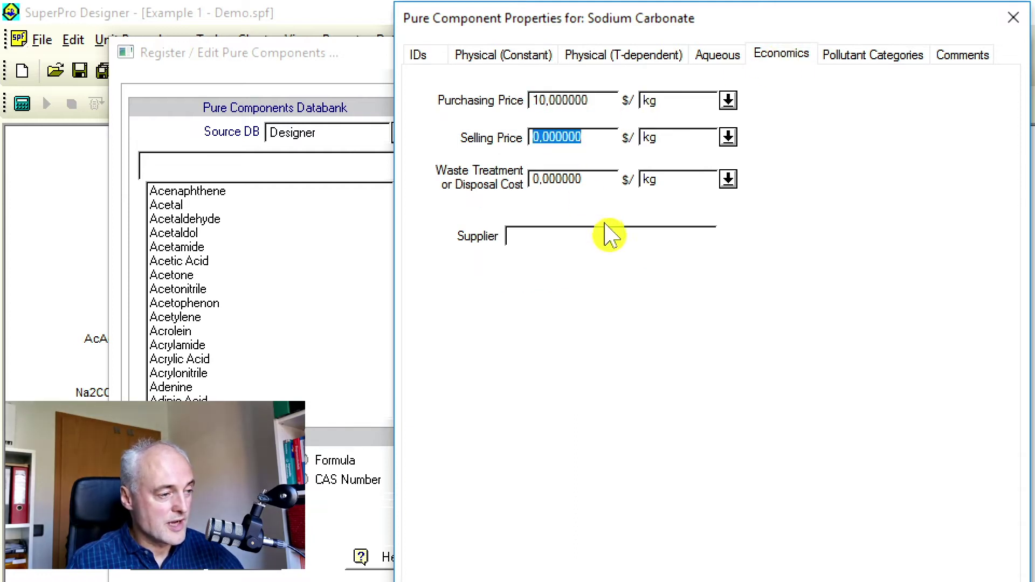
pyautogui.click(774, 507)
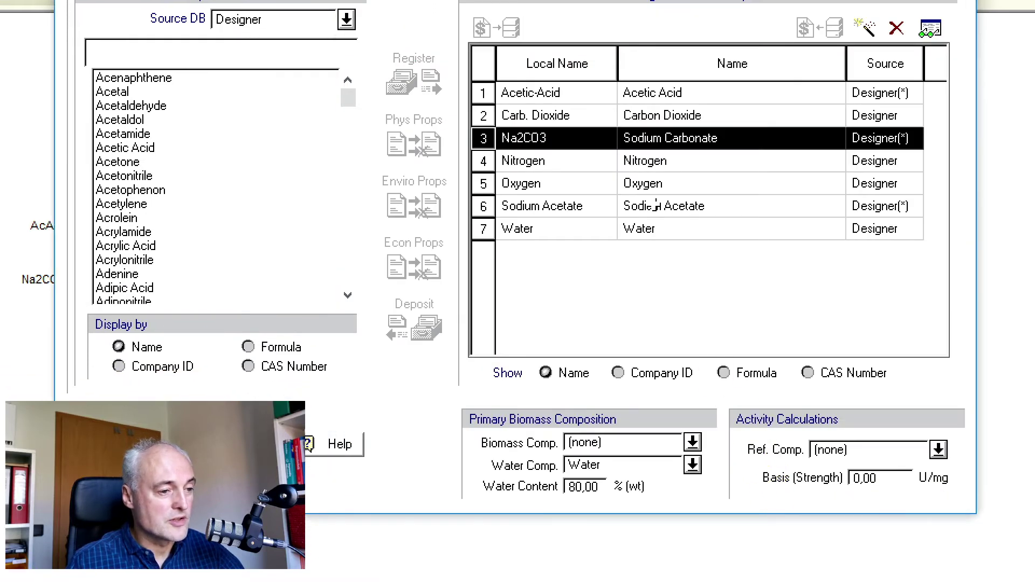
# - Set the selling price of Sodium Acetate to 11 $/kg in its economic properties
pyautogui.doubleClick(655, 205)
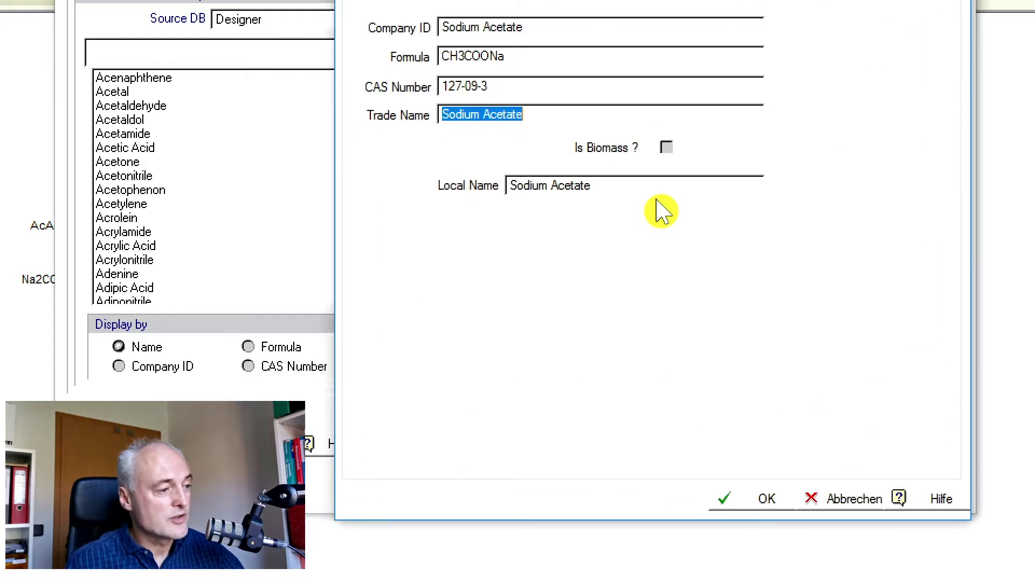
pyautogui.click(706, 0)
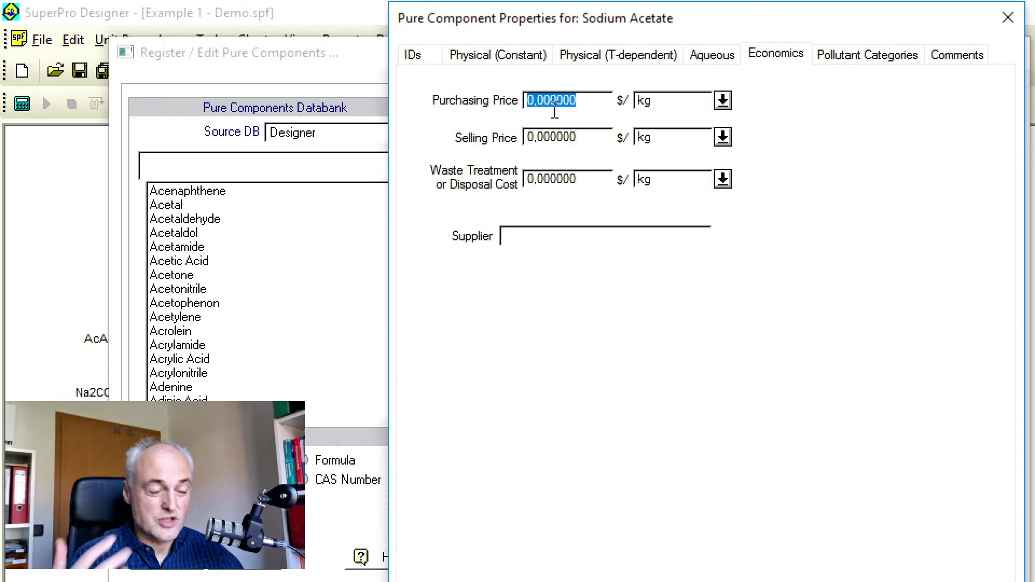
pyautogui.click(546, 139)
pyautogui.write('11')
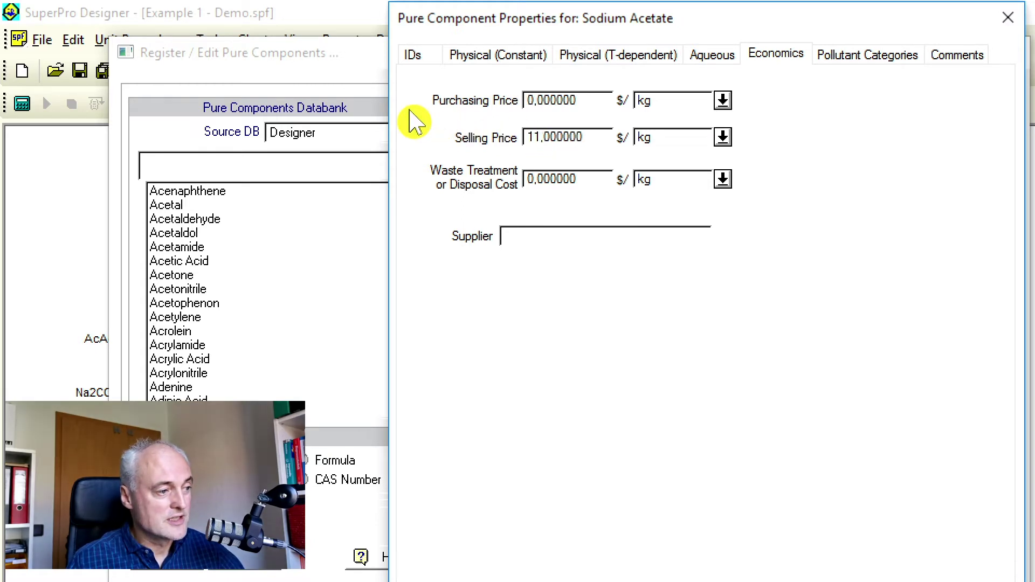
# - Accept the Sodium Acetate economic properties and open the project's executive summary to review investment, operating cost, revenues and project indices
pyautogui.click(798, 581)
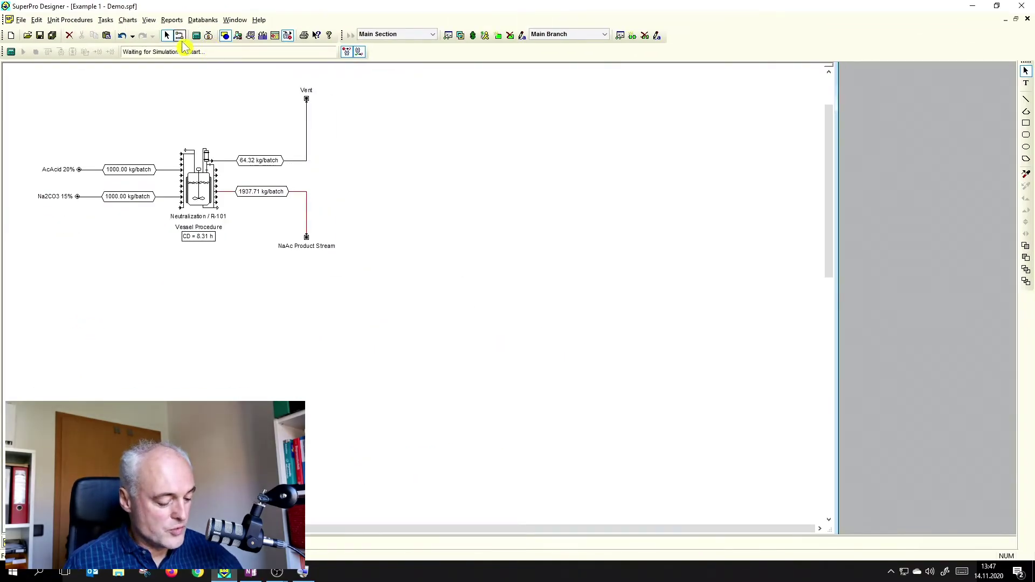
pyautogui.click(149, 22)
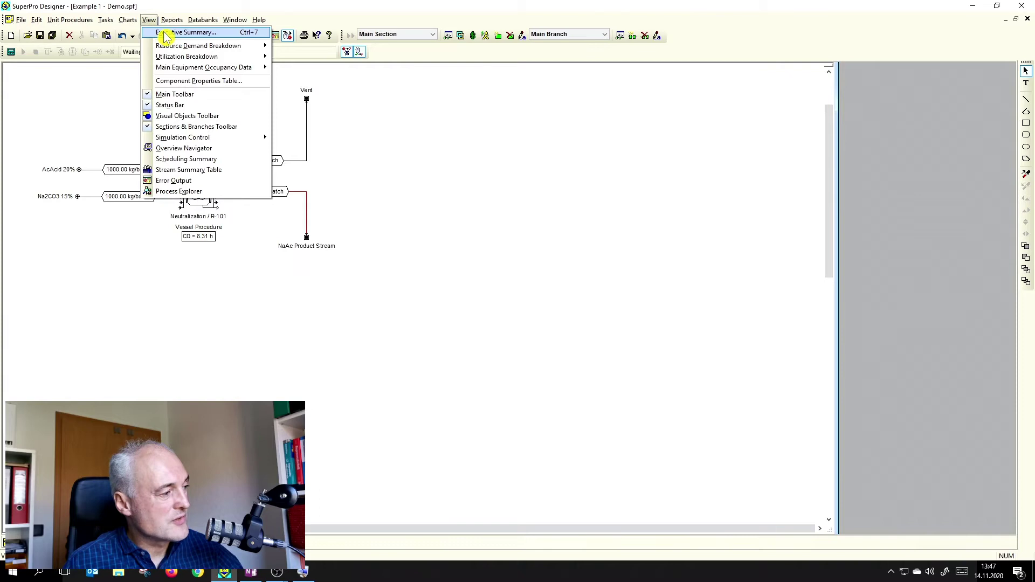
pyautogui.click(167, 33)
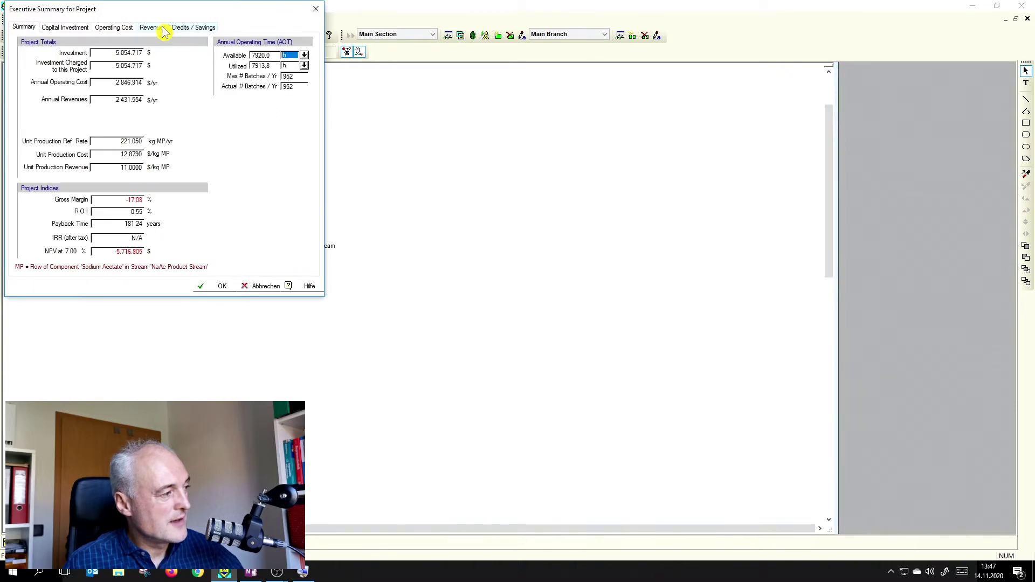
pyautogui.moveTo(162, 15); pyautogui.dragTo(629, 20)
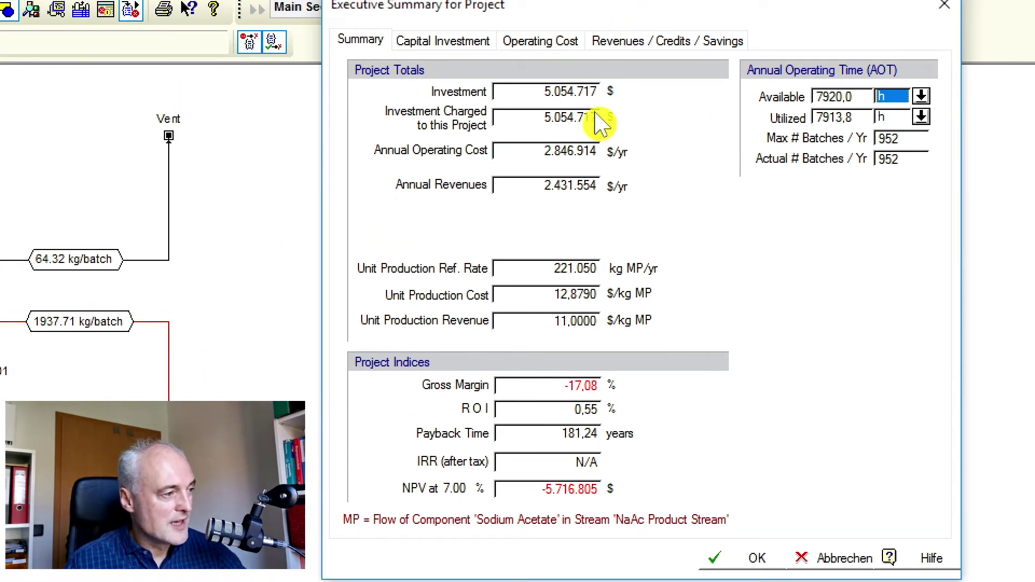
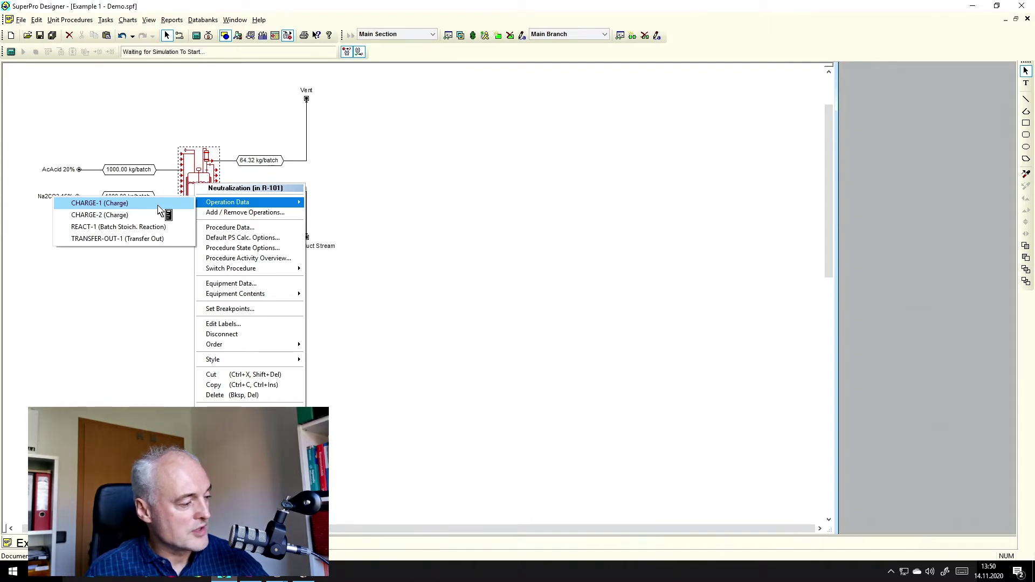
# - Set the operator labor amount of the CHARGE-1 operation in the Neutralization procedure to 0.25 labor-hrs/hr
pyautogui.click(160, 210)
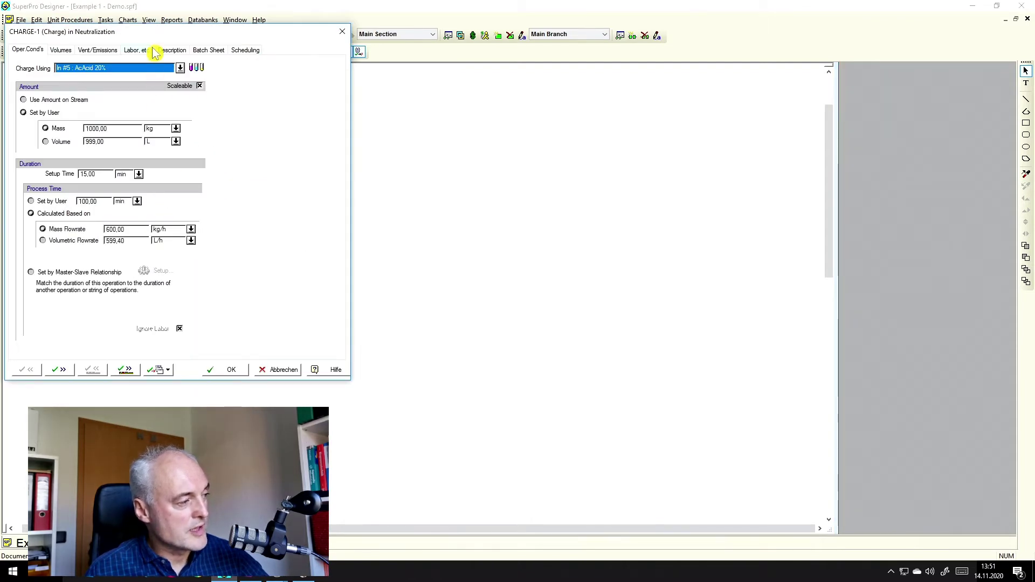
pyautogui.moveTo(153, 40); pyautogui.dragTo(468, 63)
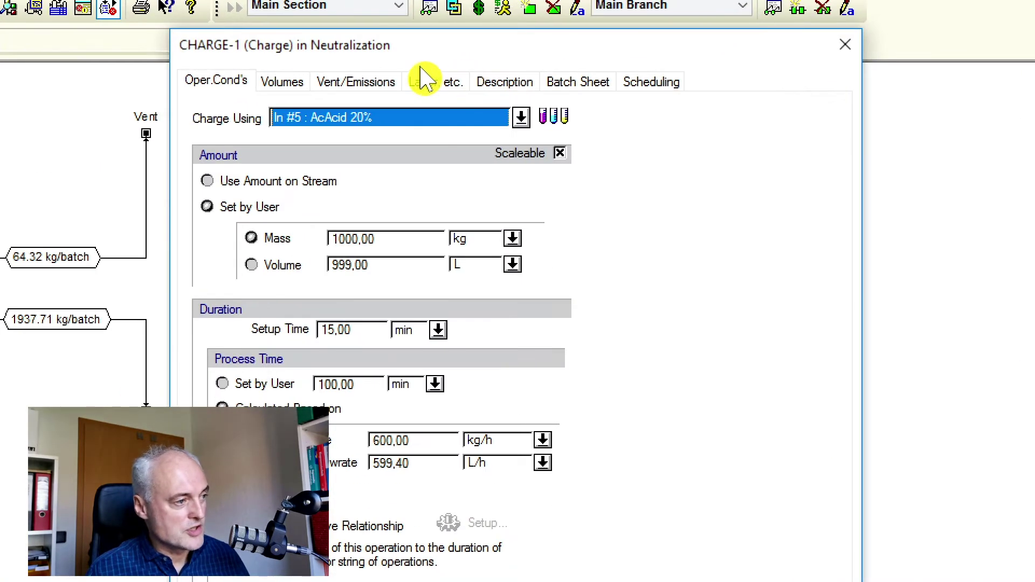
pyautogui.moveTo(450, 47); pyautogui.dragTo(555, 19)
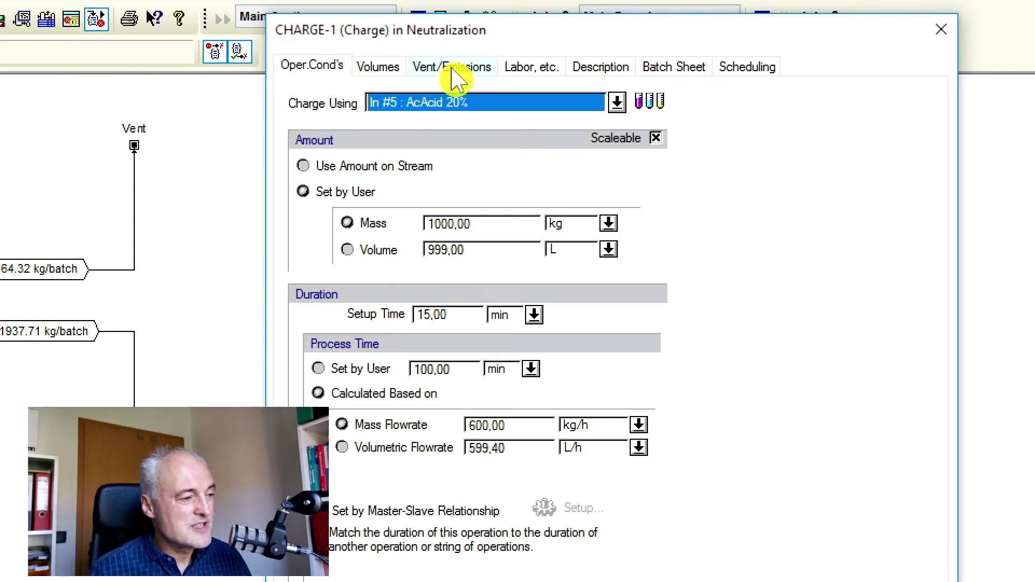
pyautogui.click(539, 77)
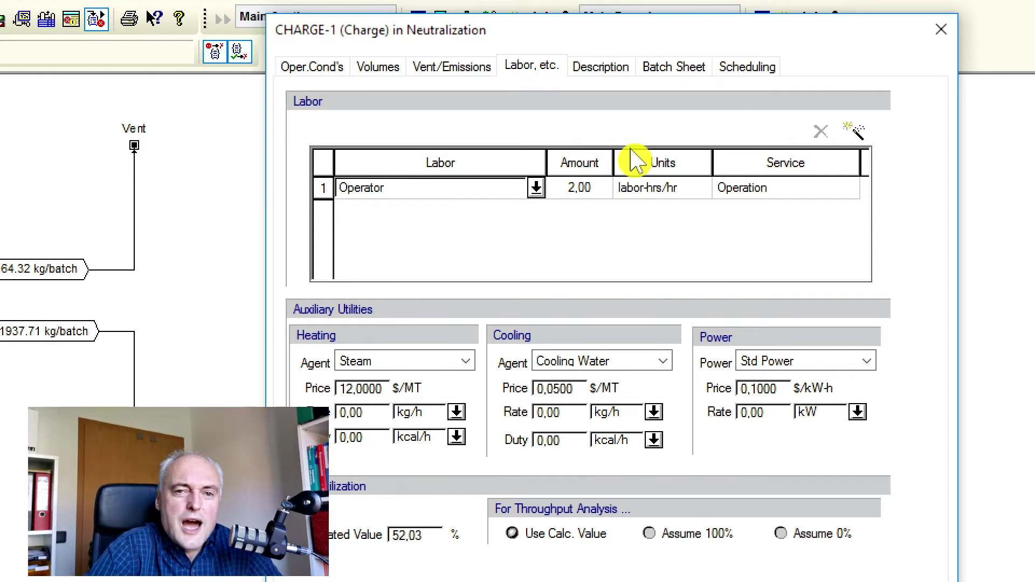
pyautogui.click(566, 186)
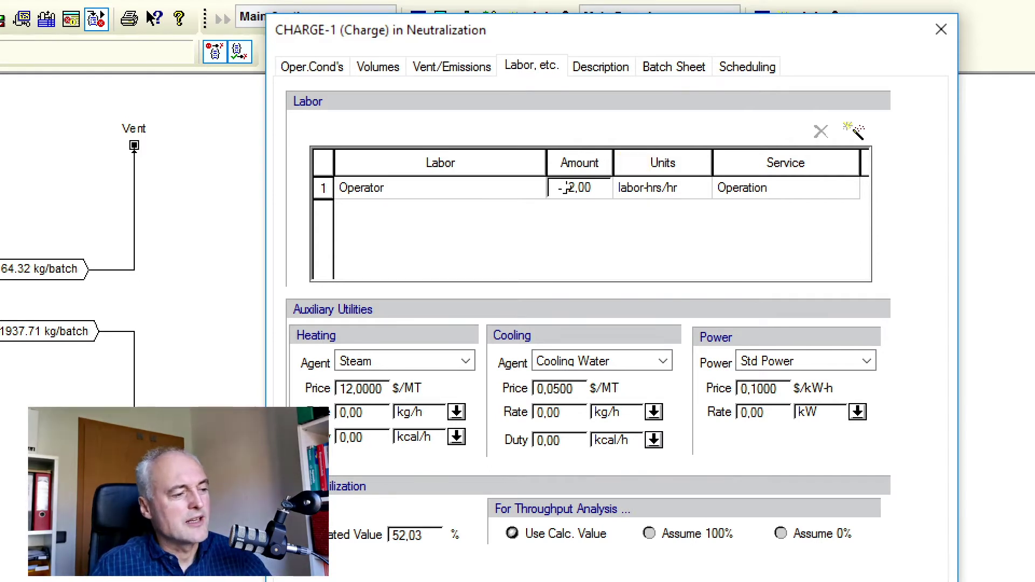
pyautogui.write('0,25')
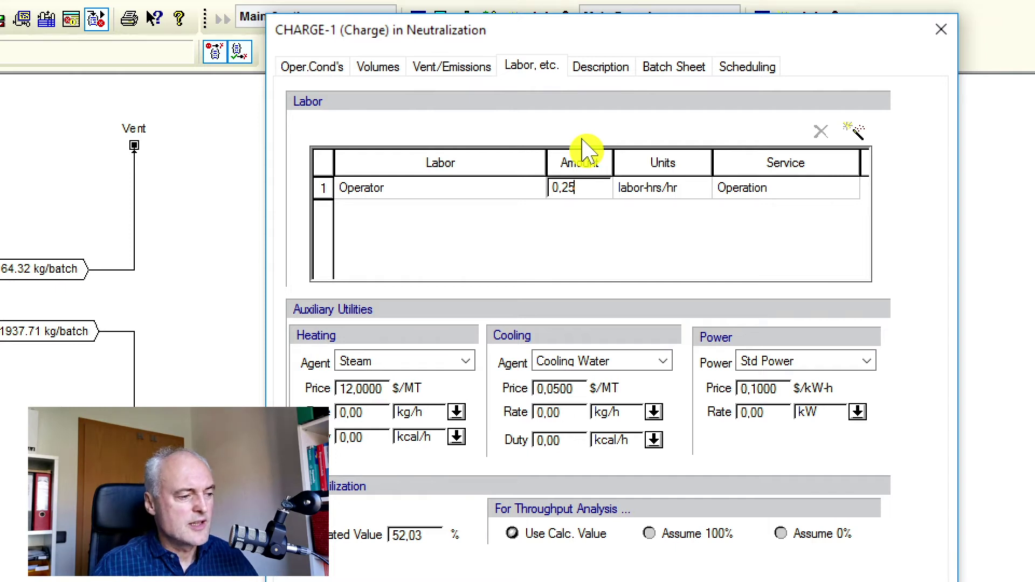
pyautogui.click(509, 226)
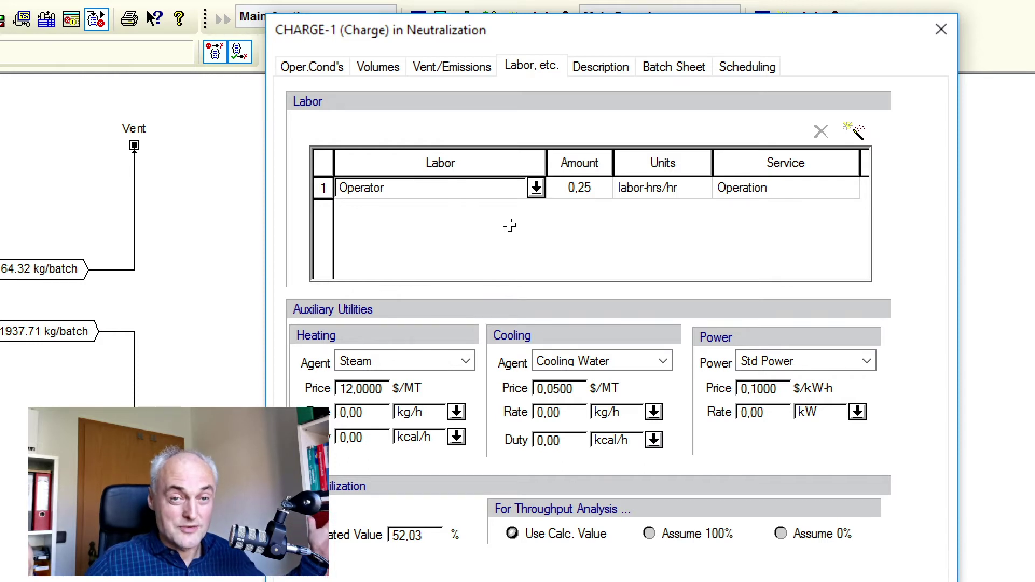
pyautogui.click(453, 217)
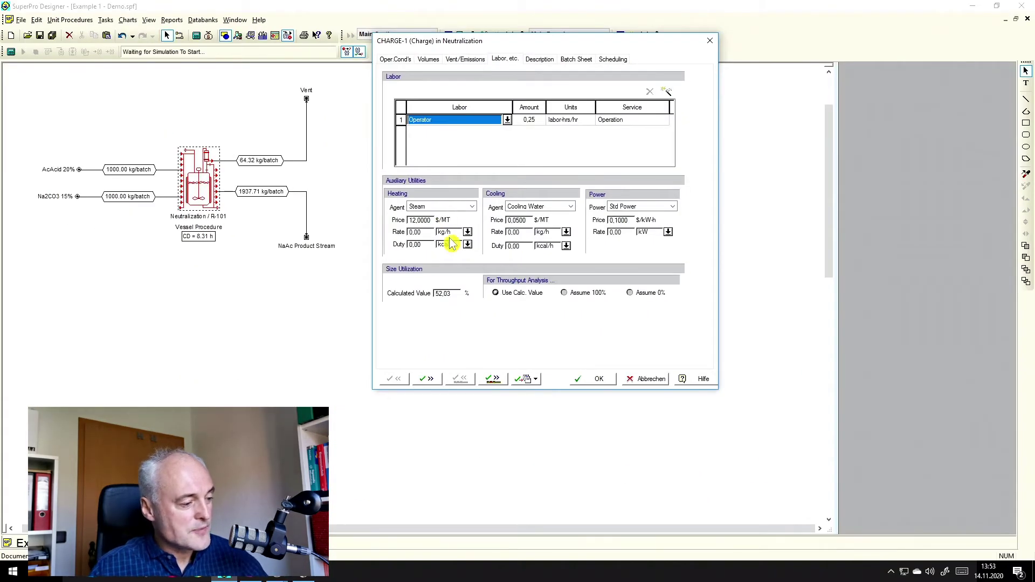
# - Accept CHARGE-1, move on to the CHARGE-2 operation and set its operator labor amount to 0.25 labor-hrs/hr
pyautogui.click(492, 381)
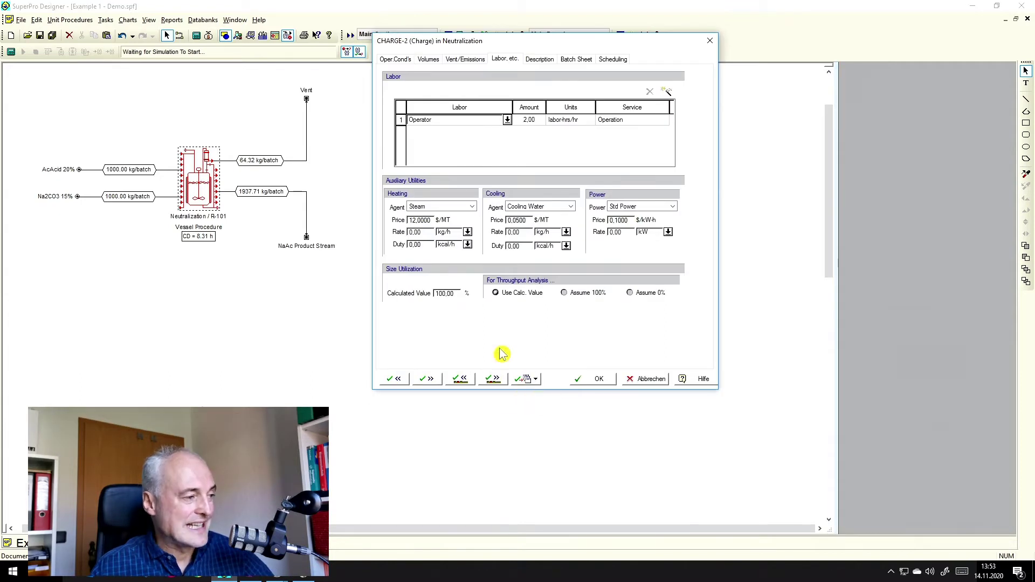
pyautogui.click(526, 123)
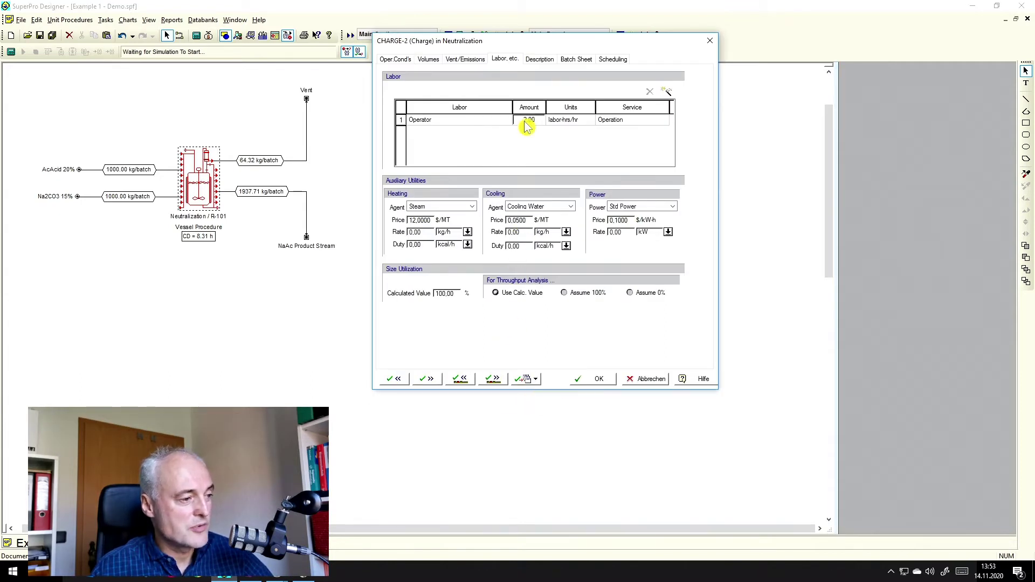
pyautogui.write('0,25')
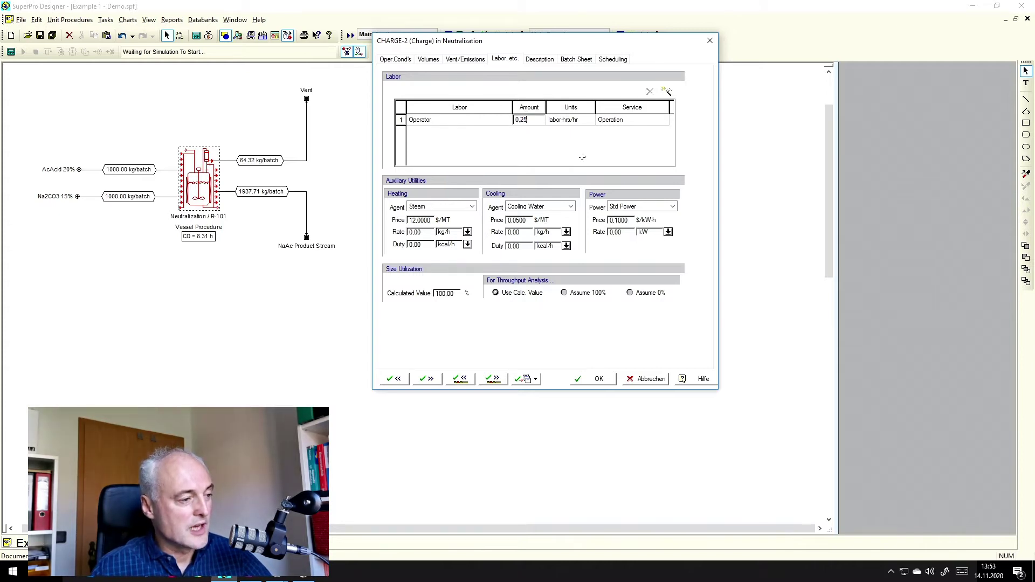
# - Accept CHARGE-2, move on to the REACT-1 operation and set its operator labor amount to 0.10 labor-hrs/hr
pyautogui.click(492, 380)
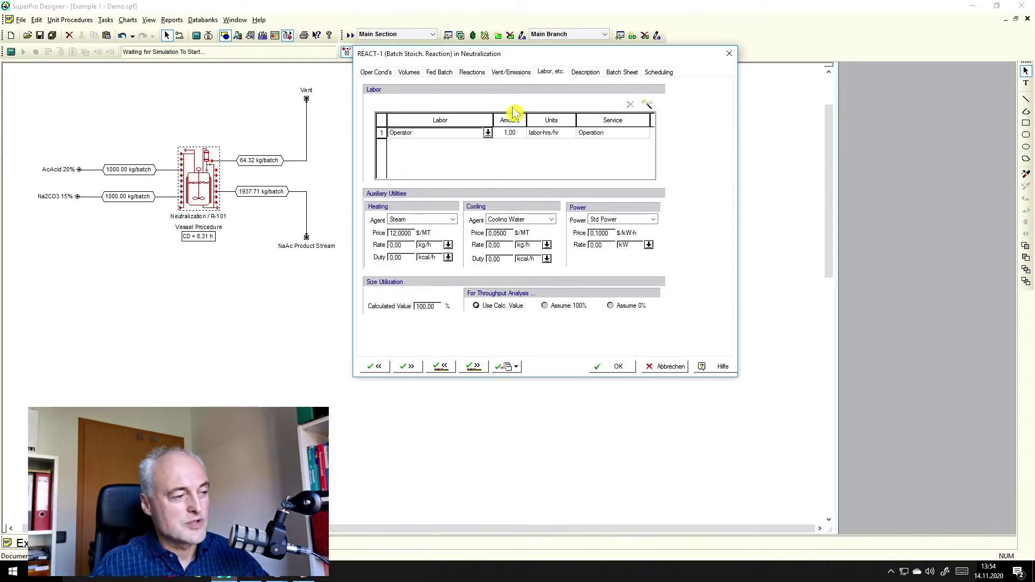
pyautogui.click(515, 133)
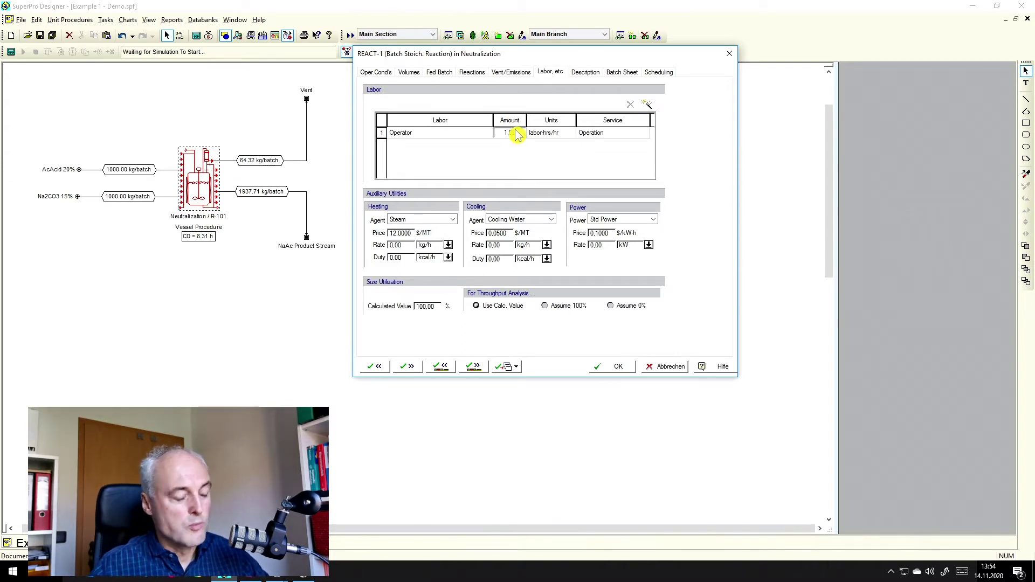
pyautogui.write('0,10')
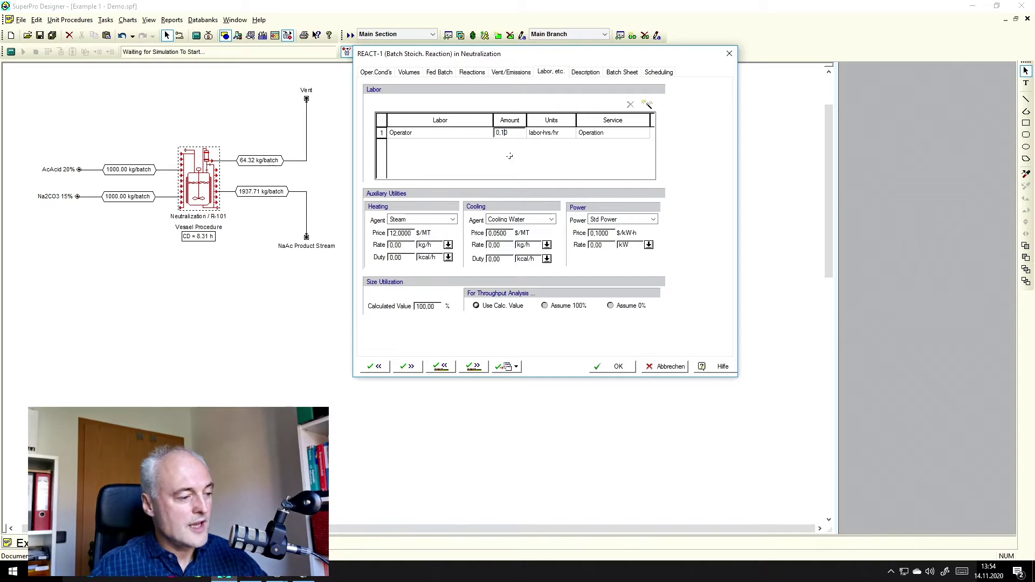
pyautogui.click(479, 350)
# - Set the operator labor amount of the TRANSFER-OUT-1 operation to 0.25 labor-hrs/hr and accept the operation data
pyautogui.click(475, 367)
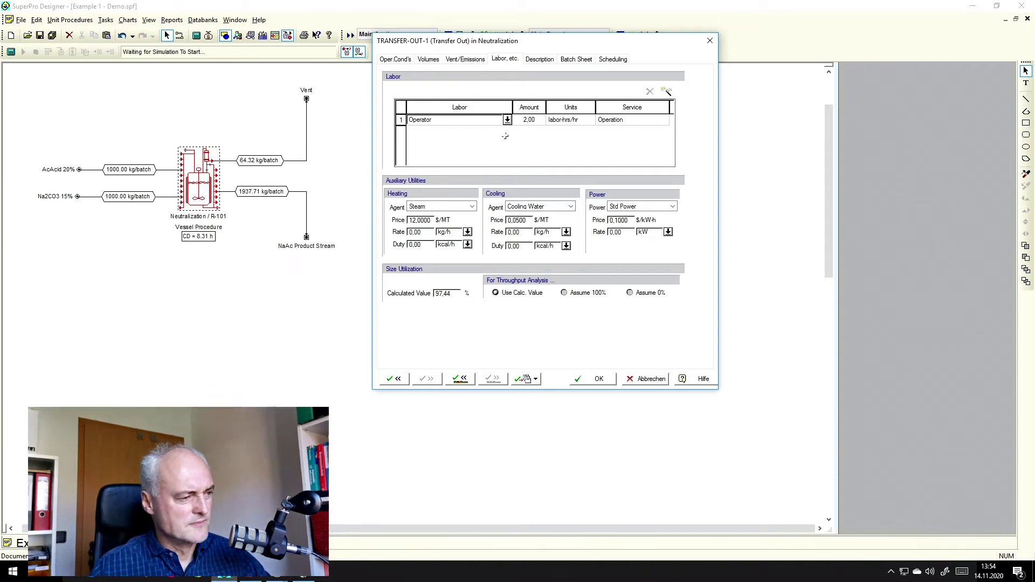
pyautogui.click(530, 119)
pyautogui.write('0,25')
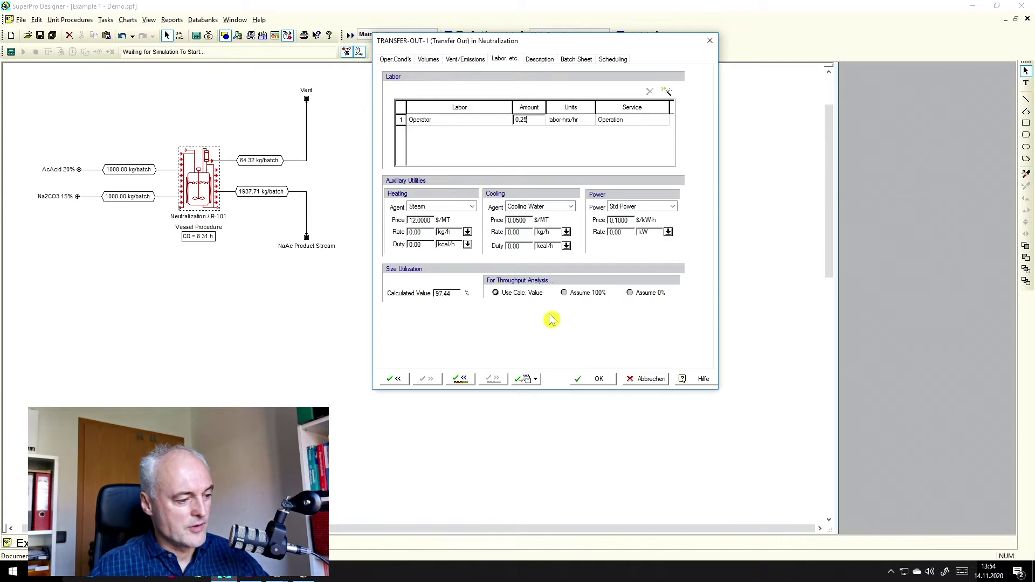
pyautogui.click(594, 379)
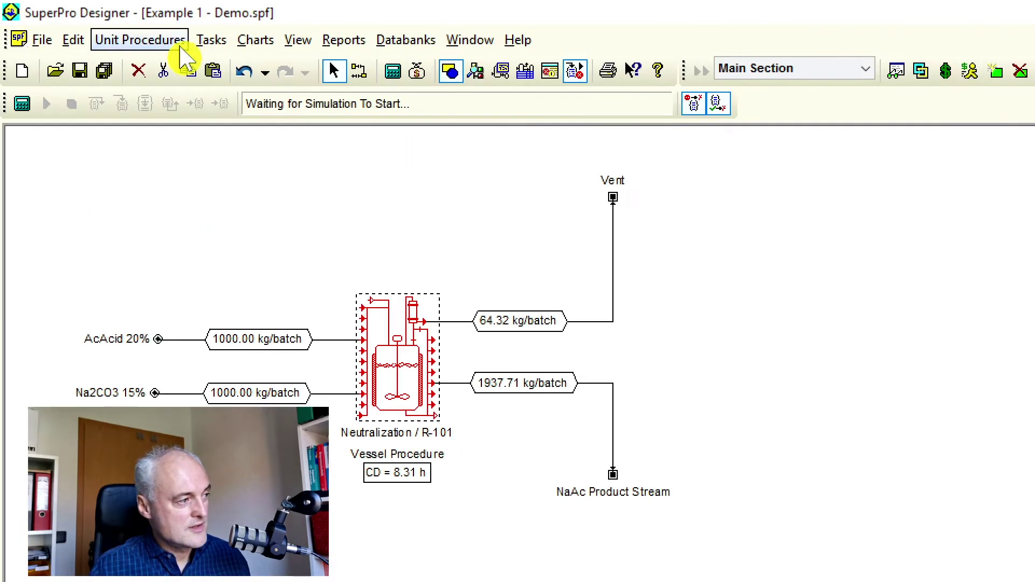
# - Open the project's executive summary again to examine the economics with the reduced labor demand
pyautogui.click(296, 42)
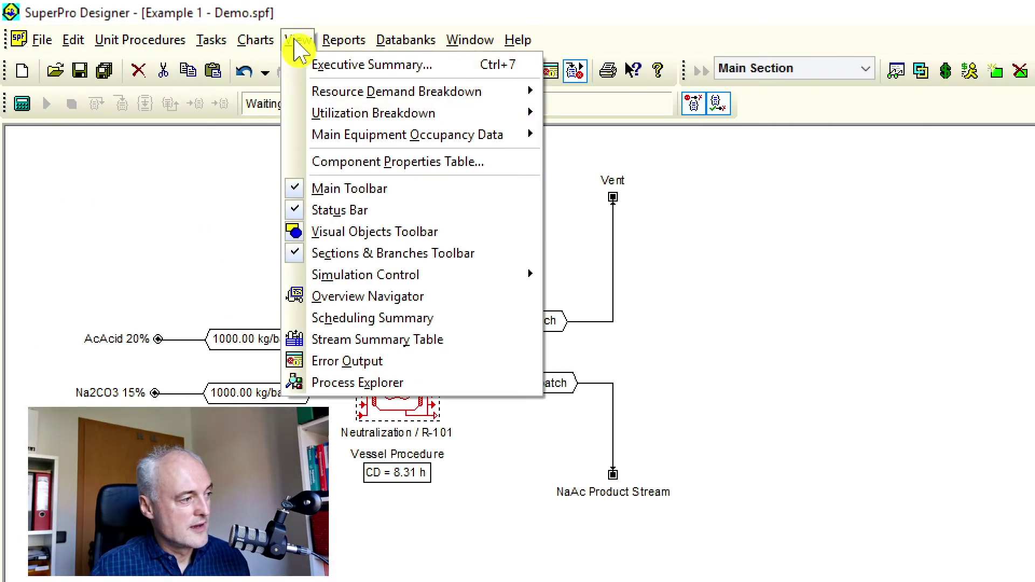
pyautogui.click(334, 65)
pyautogui.moveTo(335, 8); pyautogui.dragTo(558, 40)
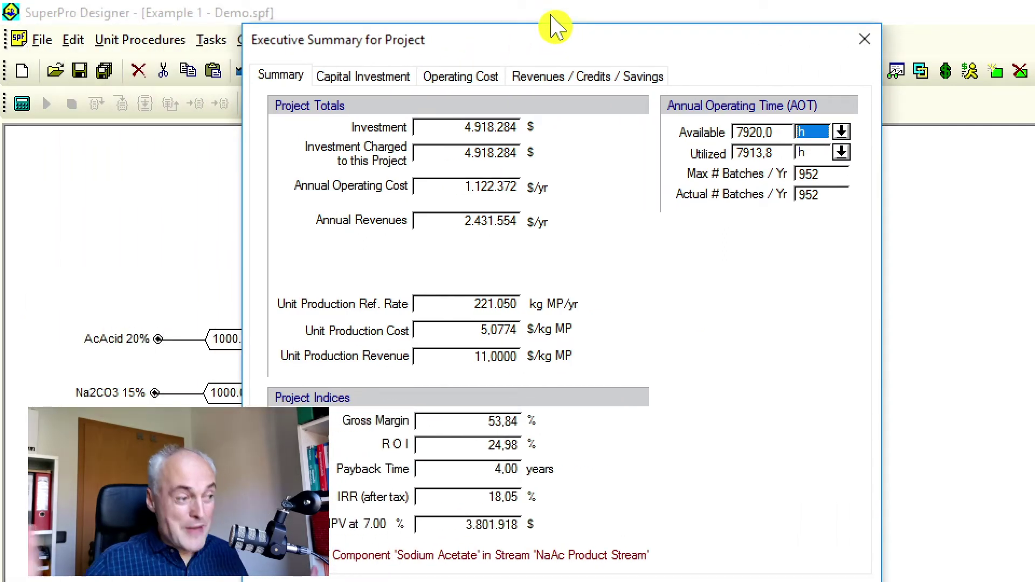
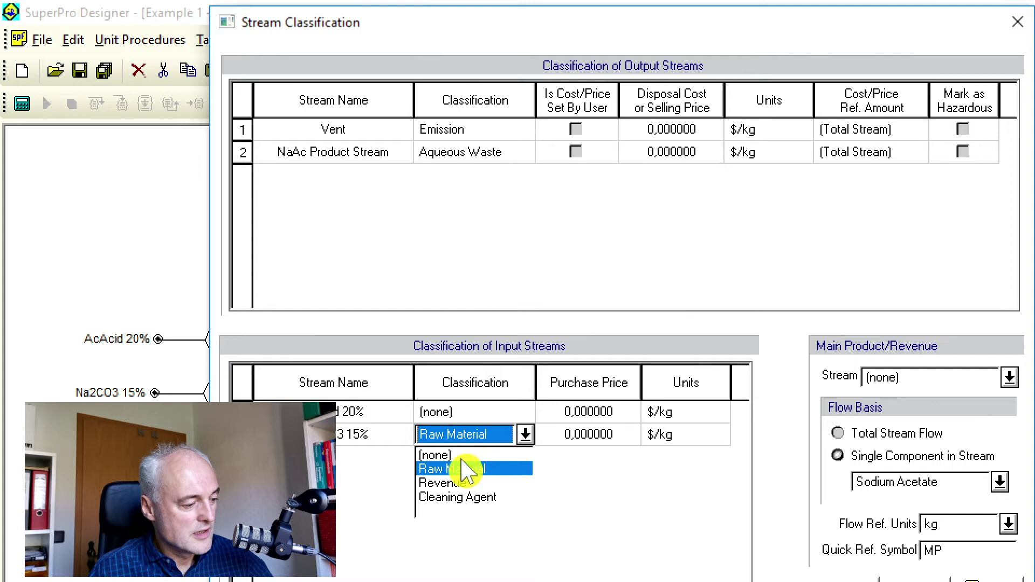
# - Set the classification of input stream Na2CO3 15% to (none) and accept the stream classification without a main product stream
pyautogui.click(463, 457)
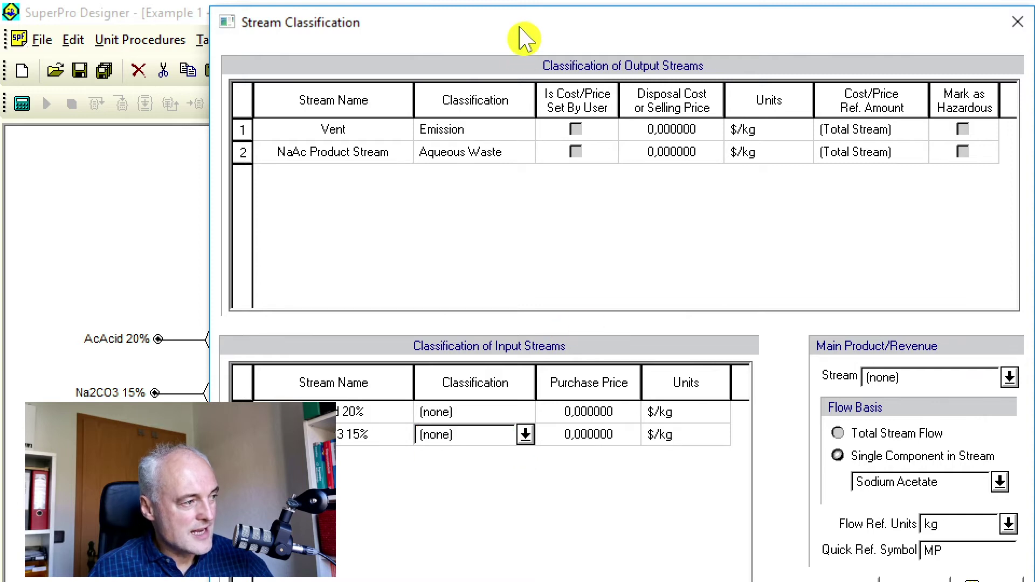
pyautogui.moveTo(520, 35); pyautogui.dragTo(466, 29)
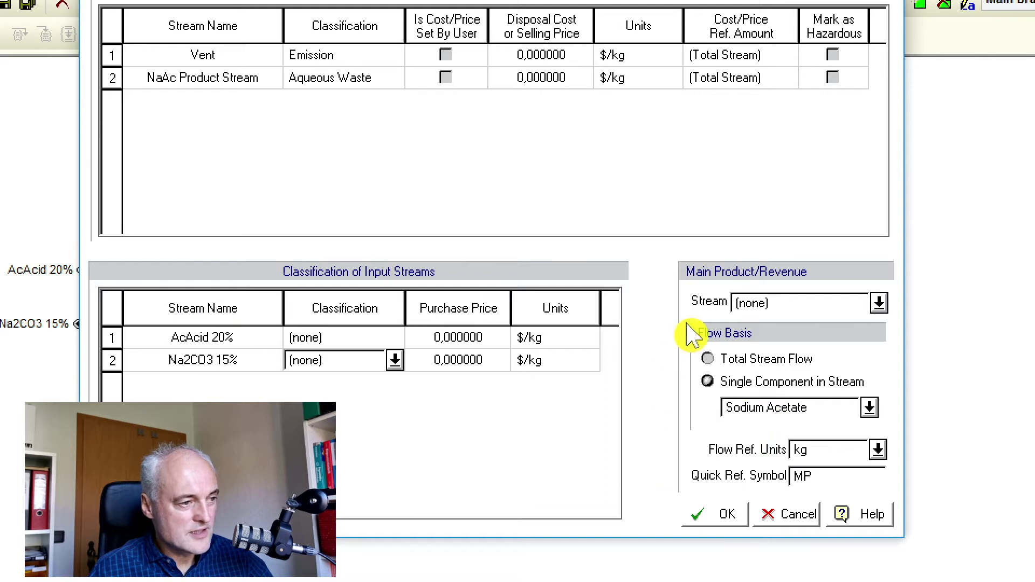
pyautogui.click(713, 516)
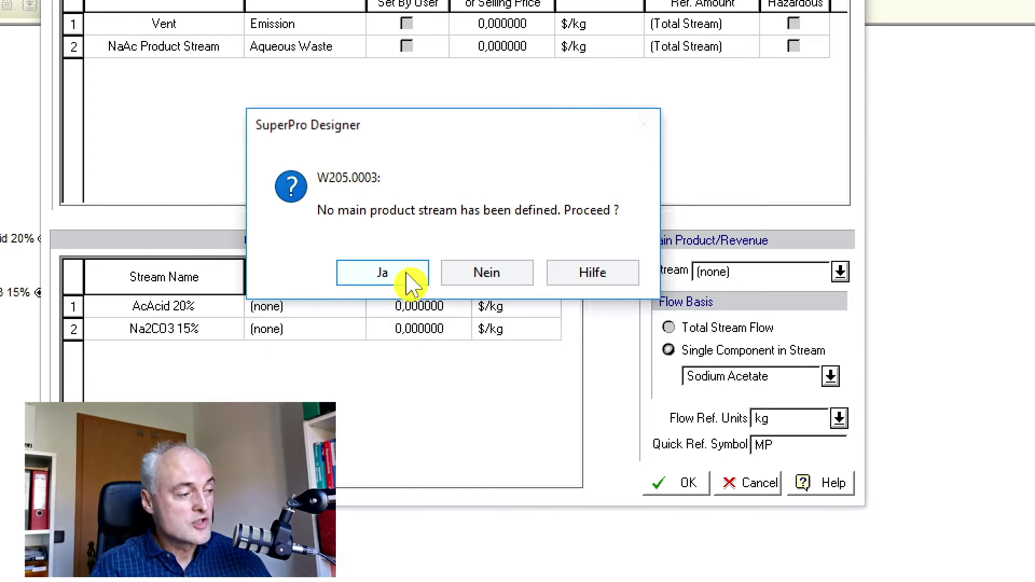
pyautogui.click(407, 274)
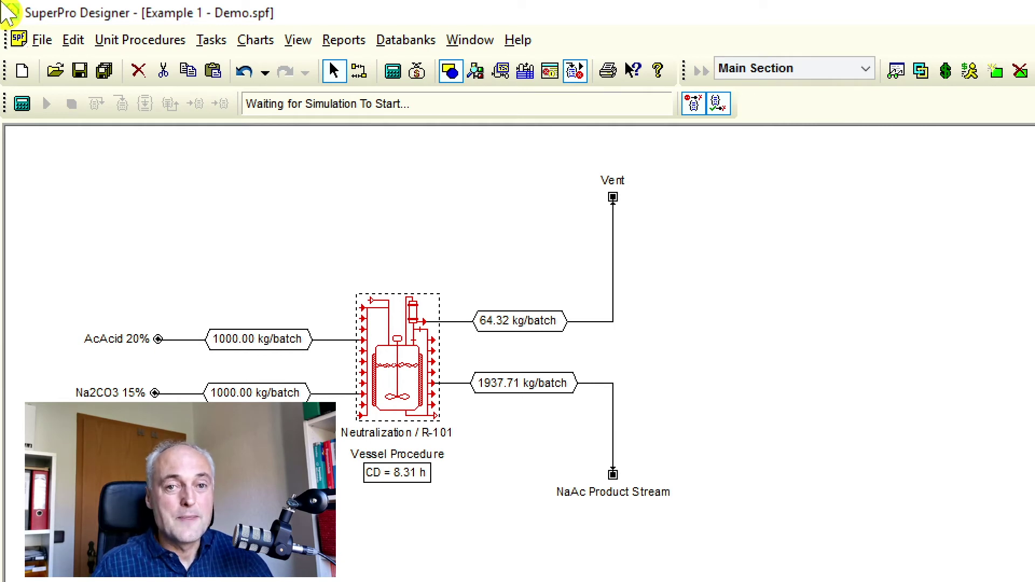
# - Set the purchasing price of the registered pure component Acetic Acid to 0 $/kg
pyautogui.click(216, 42)
pyautogui.moveTo(247, 92)
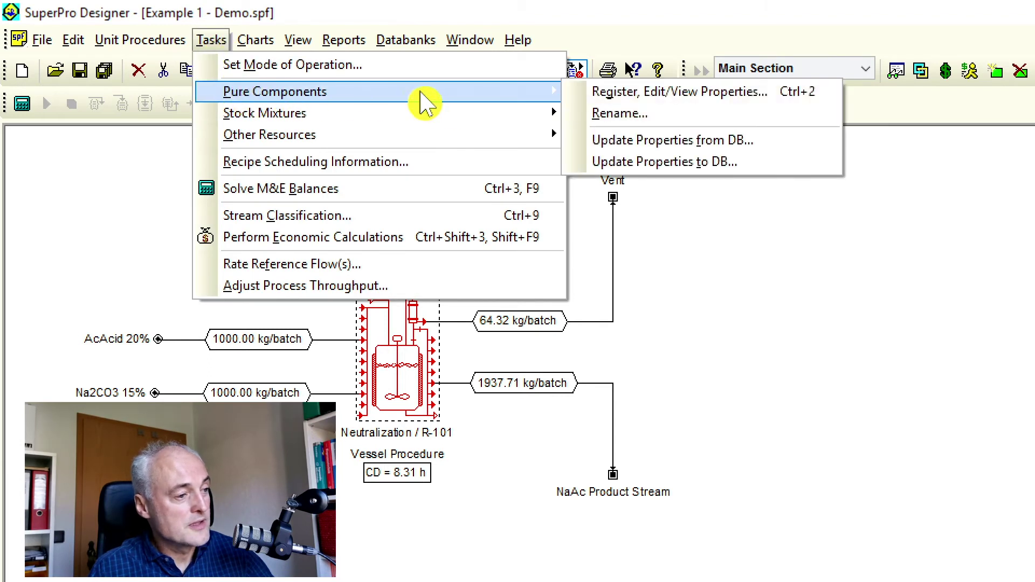
pyautogui.click(614, 97)
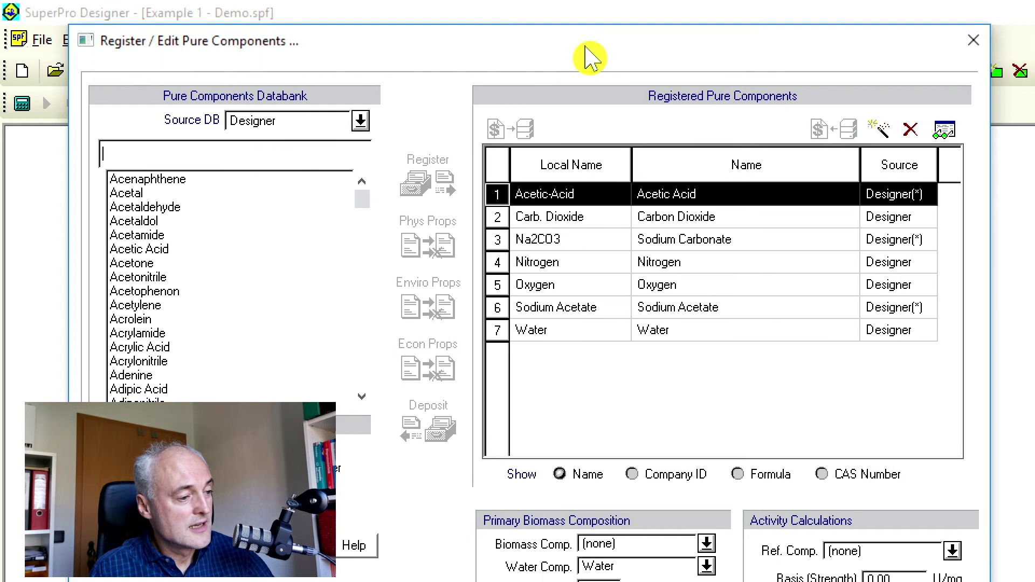
pyautogui.moveTo(586, 49); pyautogui.dragTo(571, 36)
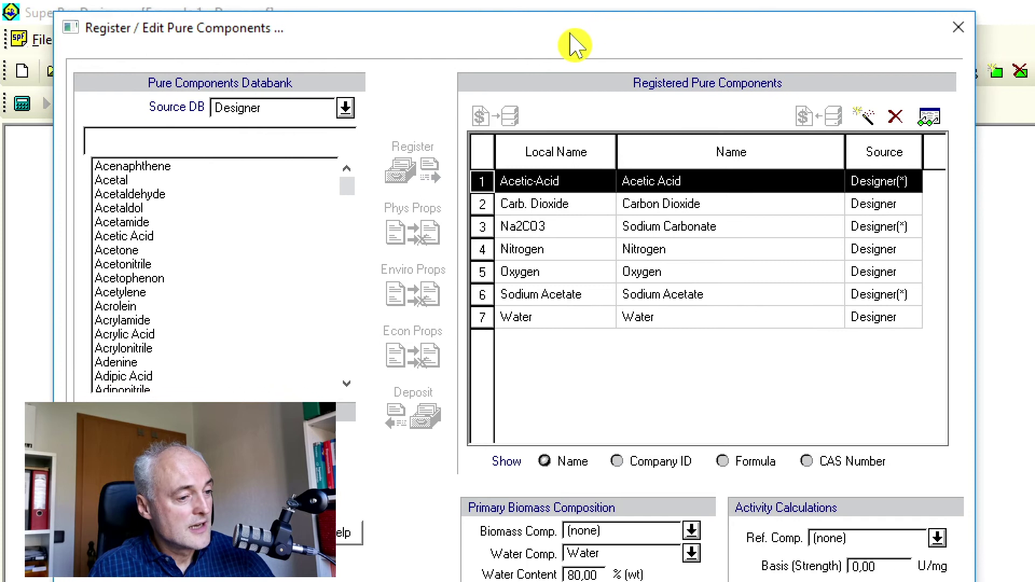
pyautogui.doubleClick(542, 180)
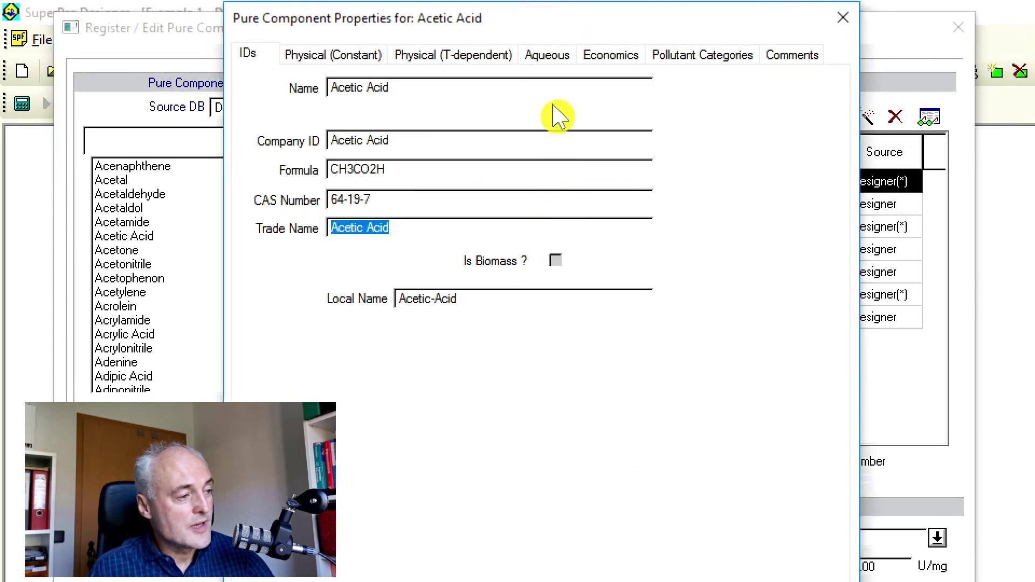
pyautogui.click(605, 59)
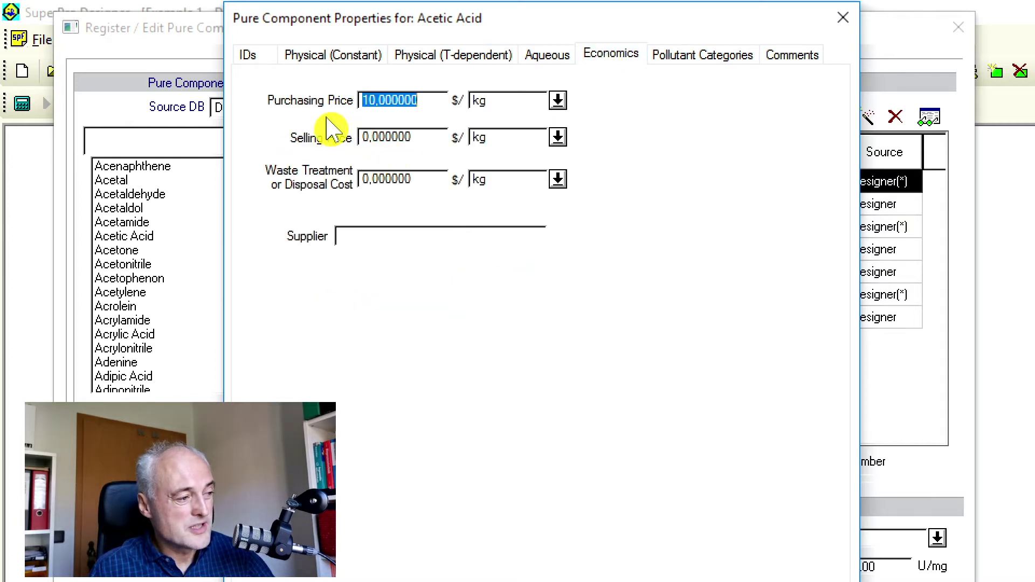
pyautogui.write('0')
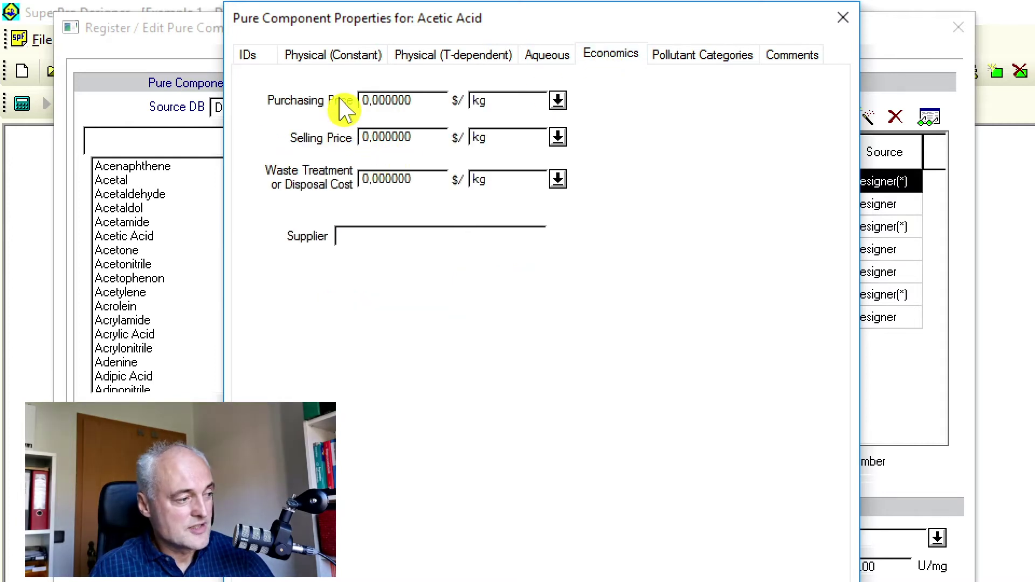
# - Set the waste treatment or disposal cost of Acetic Acid to 11 $/kg
pyautogui.doubleClick(380, 138)
pyautogui.doubleClick(395, 178)
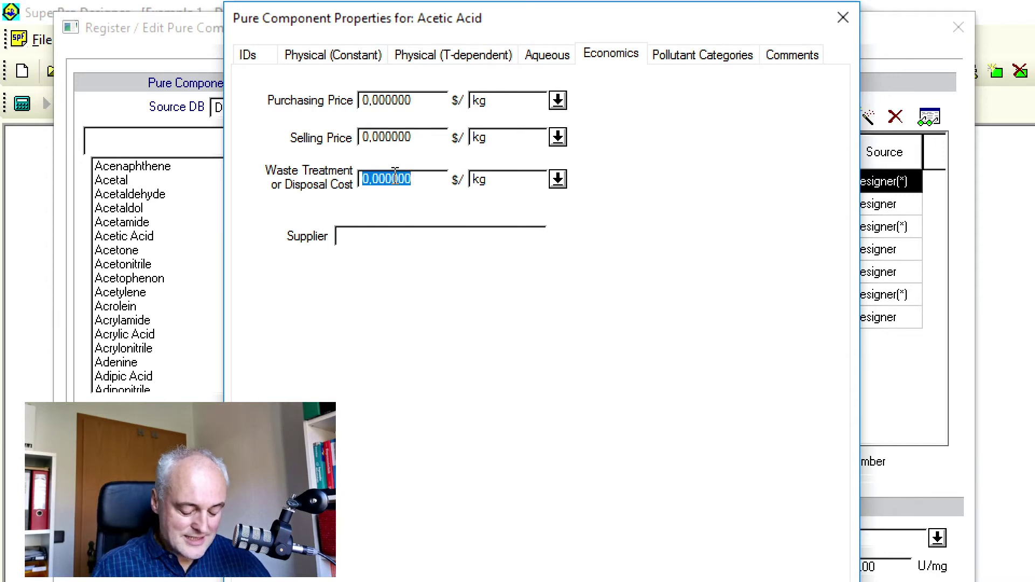
pyautogui.press('Home')
pyautogui.press('Delete')
pyautogui.write('11')
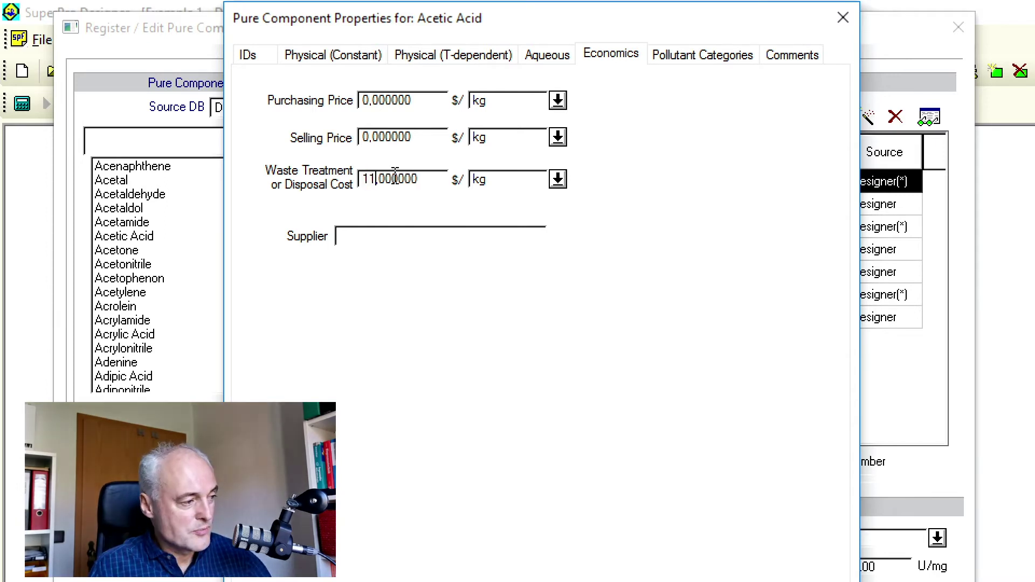
pyautogui.click(382, 136)
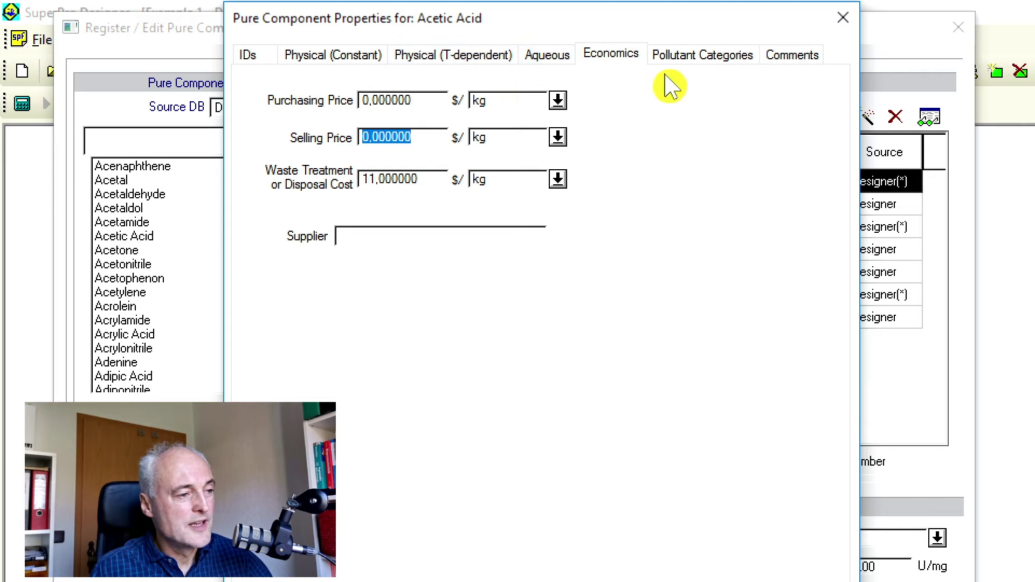
# - Look up the COD of Acetic Acid in its aqueous properties and multiply 1.0657 by 5 in the Windows calculator
pyautogui.click(548, 58)
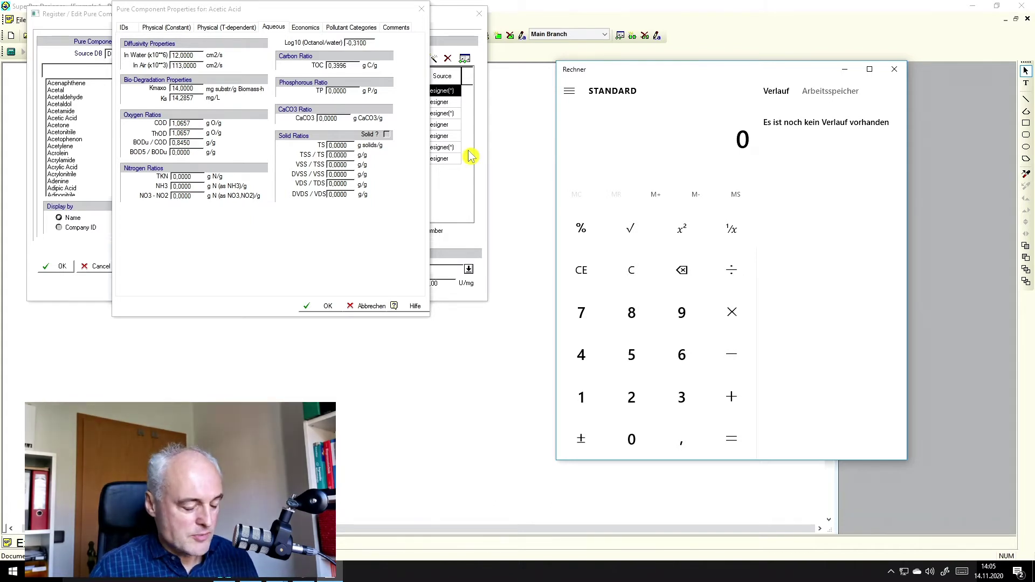
pyautogui.write('1,')
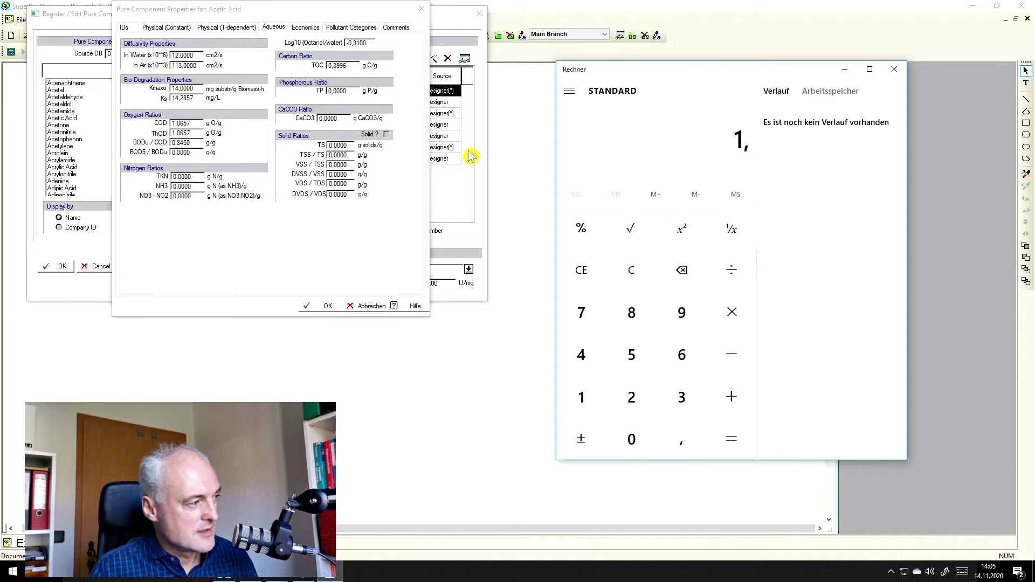
pyautogui.write('0657')
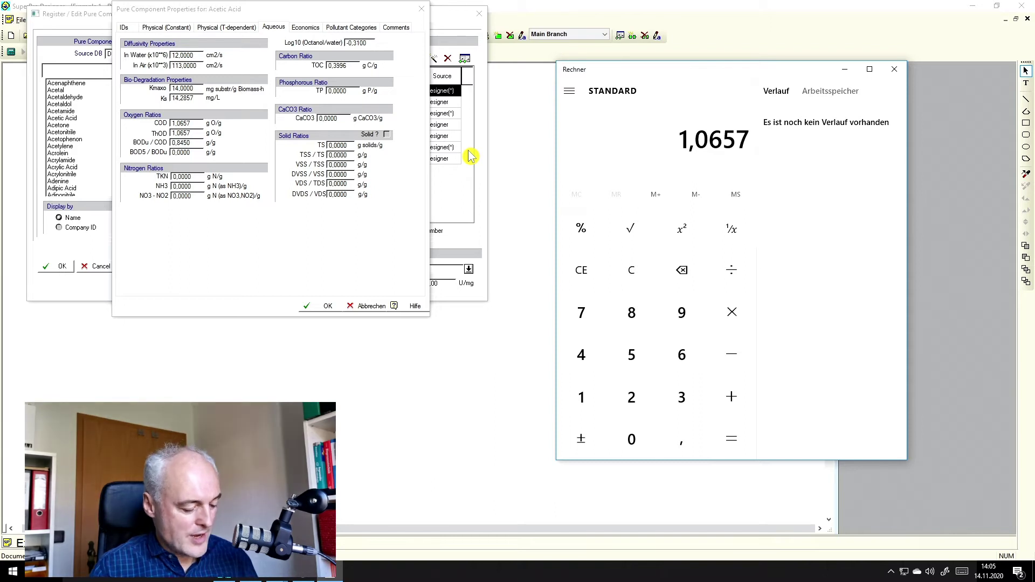
pyautogui.write('5')
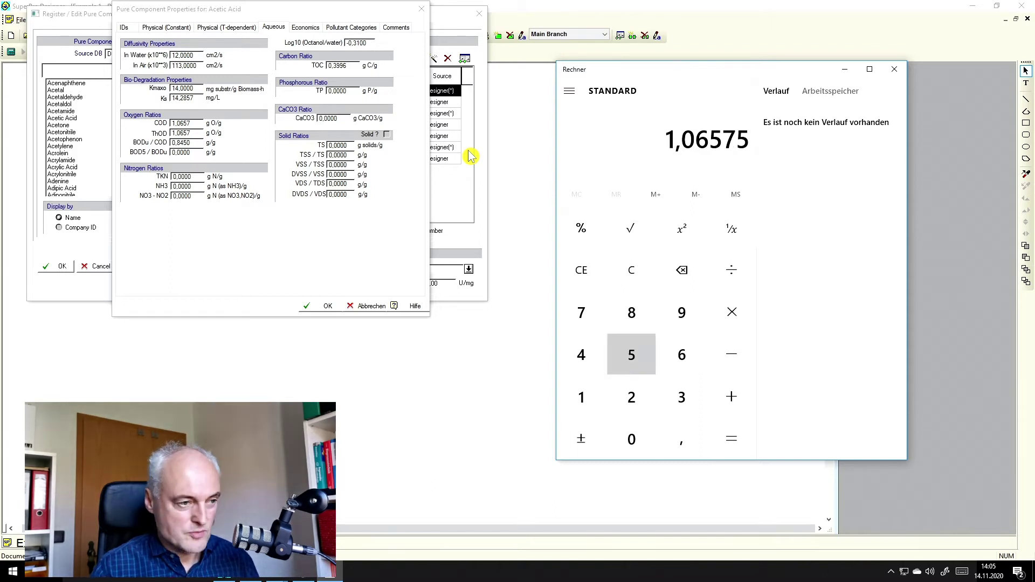
pyautogui.press('BackSpace')
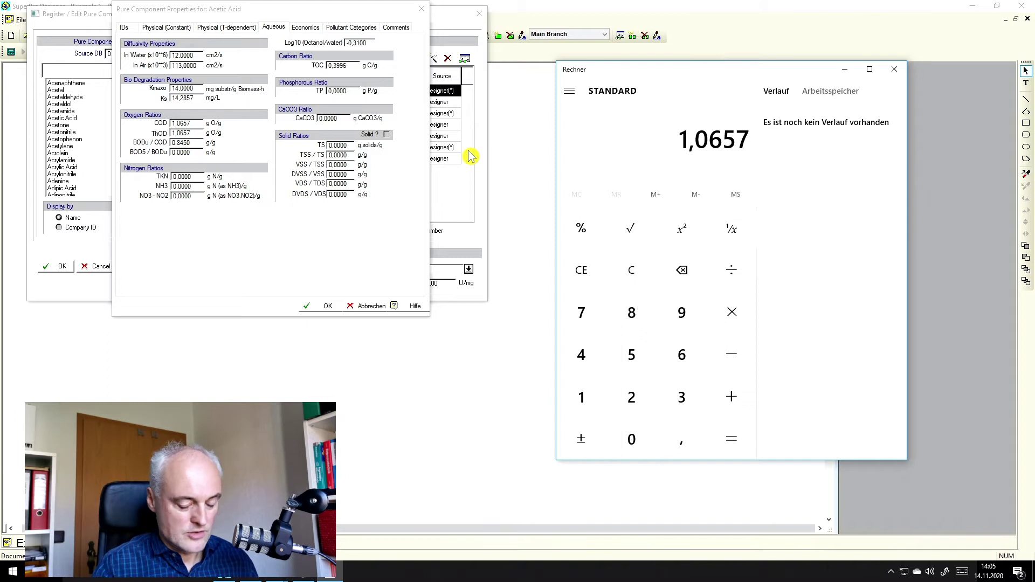
pyautogui.press('*')
pyautogui.write('5')
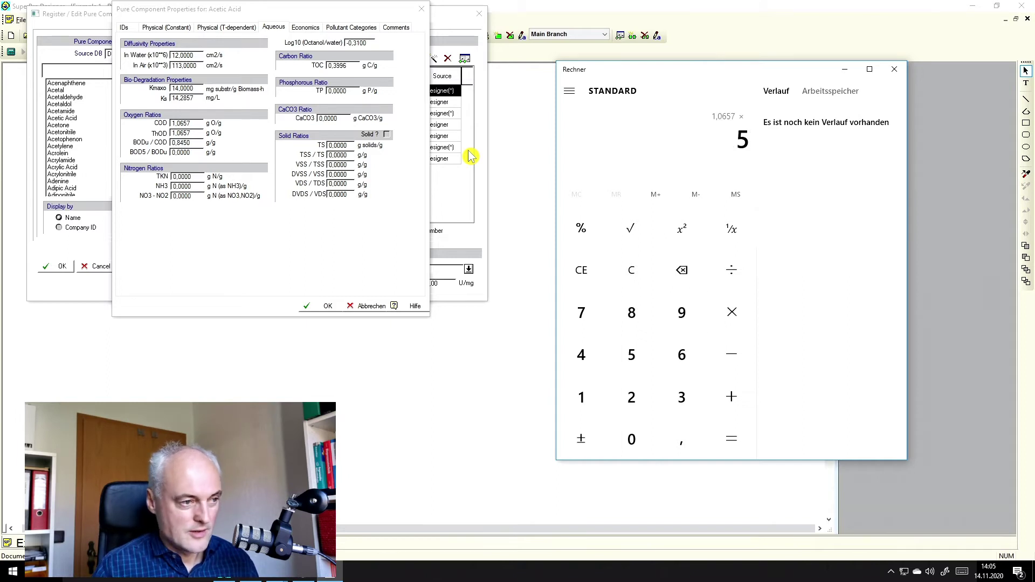
pyautogui.press('Return')
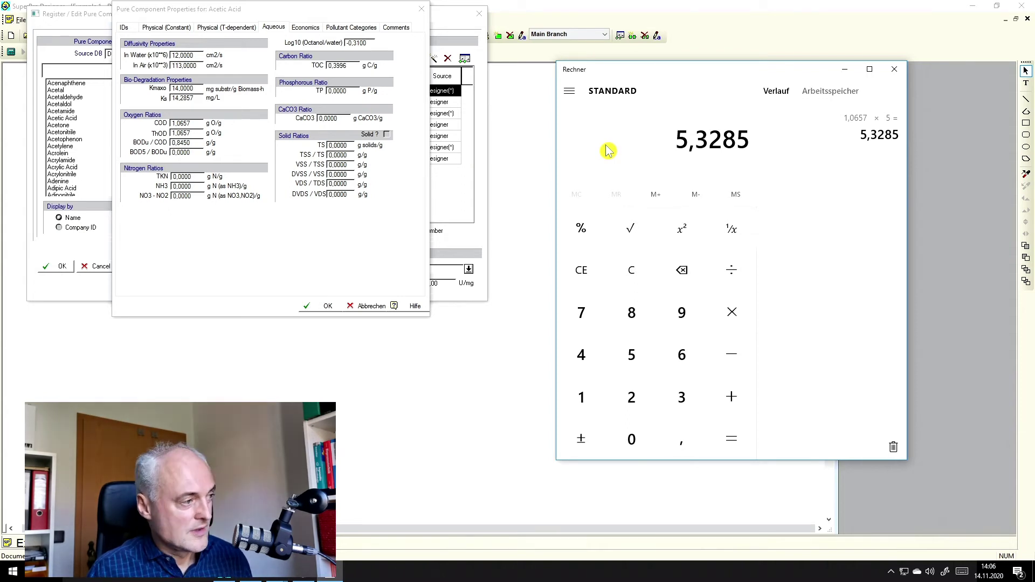
# - Set the waste treatment or disposal cost of Acetic Acid to 16.33 $/kg and accept its component properties
pyautogui.click(330, 18)
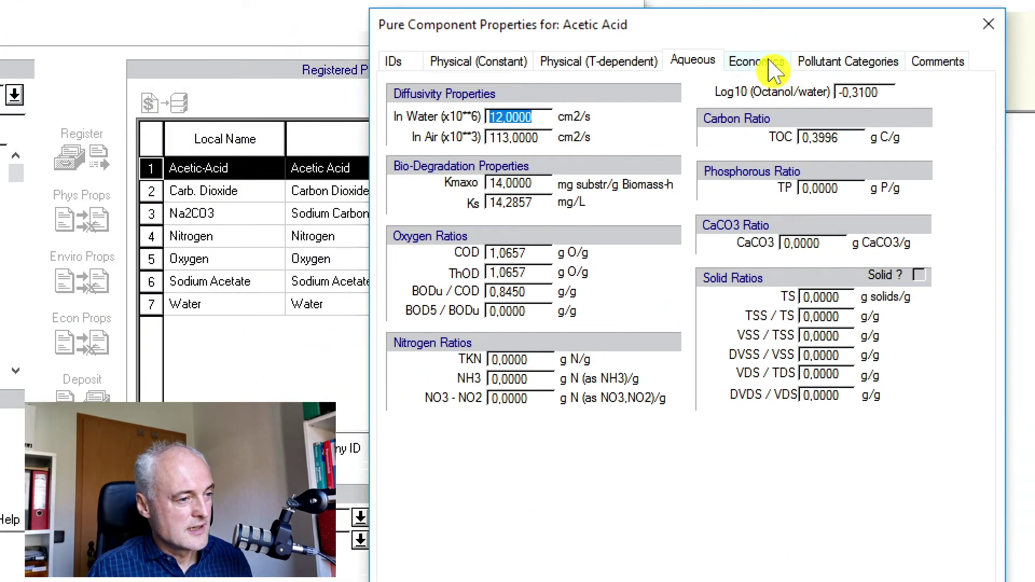
pyautogui.click(771, 61)
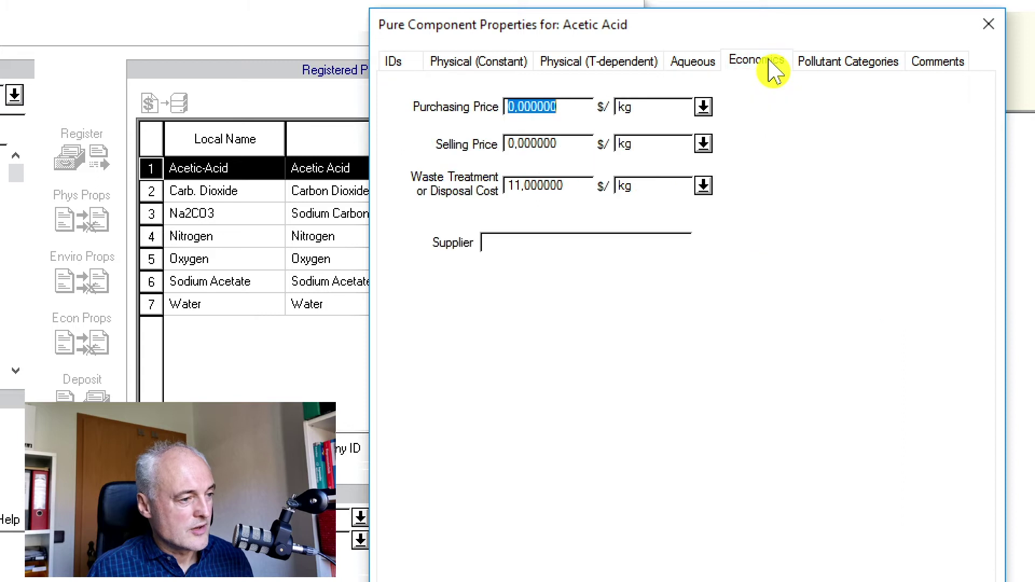
pyautogui.doubleClick(578, 187)
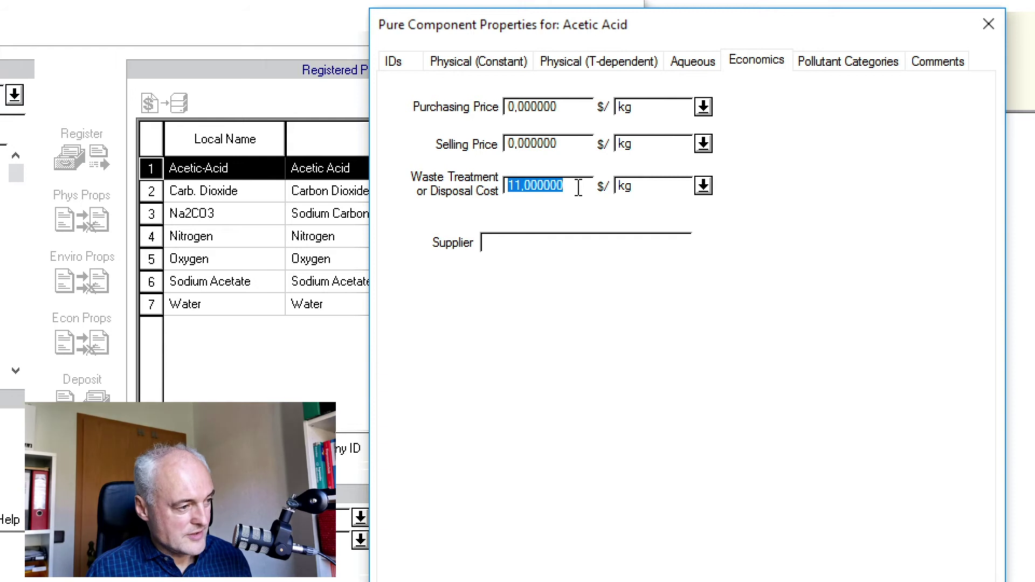
pyautogui.write('5,328500')
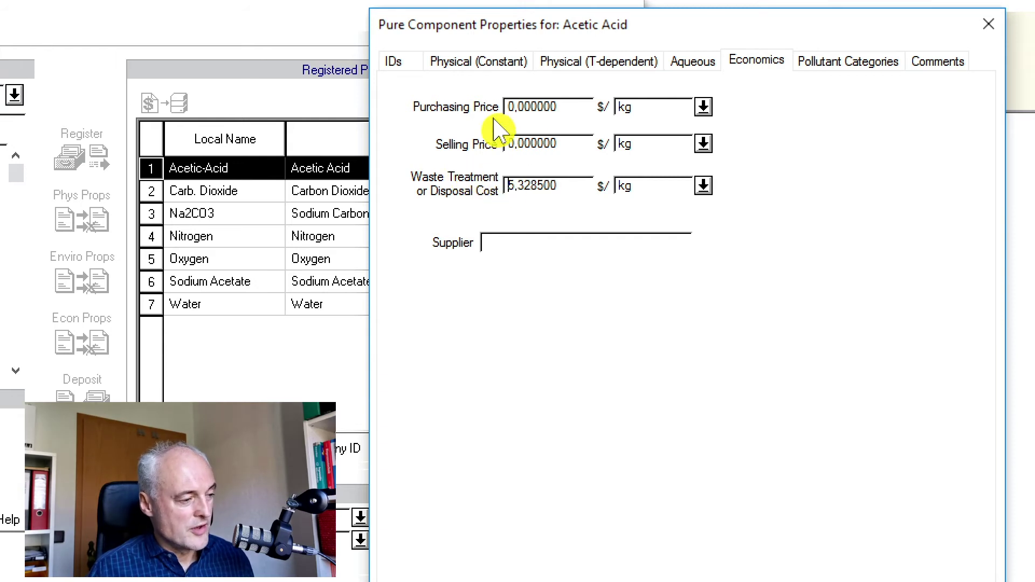
pyautogui.press('Delete')
pyautogui.write('0')
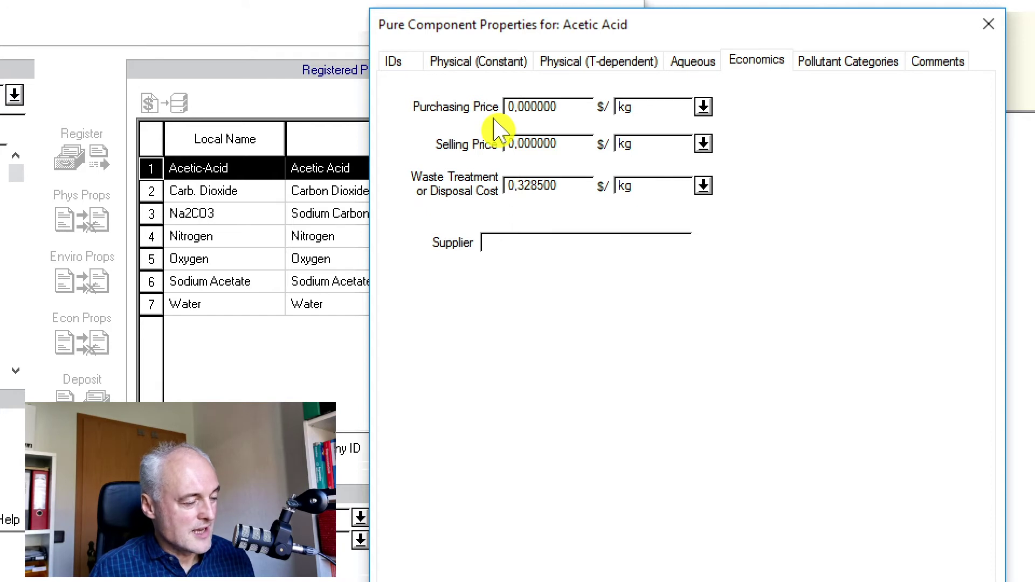
pyautogui.write('11')
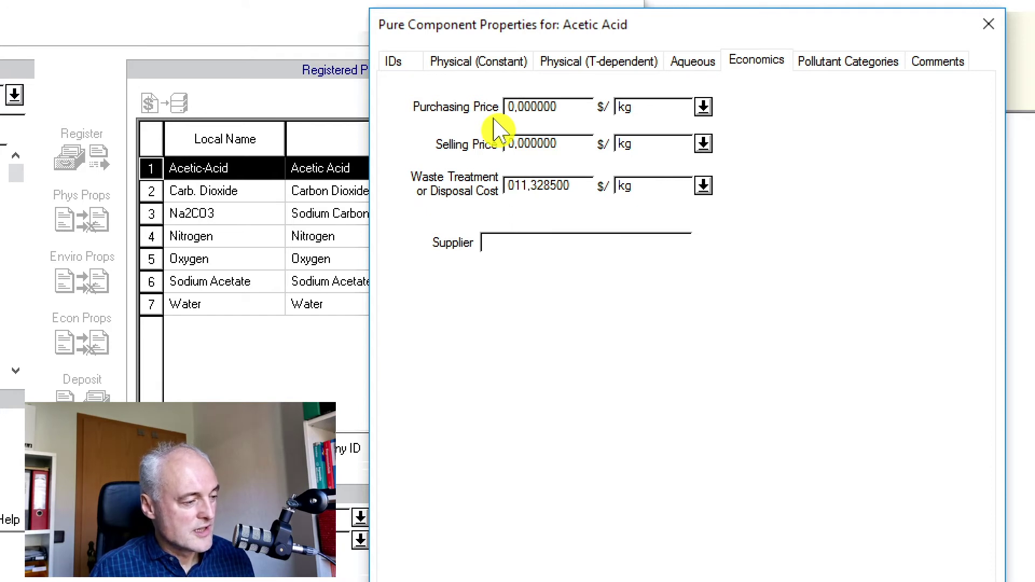
pyautogui.press('BackSpace')
pyautogui.write('6')
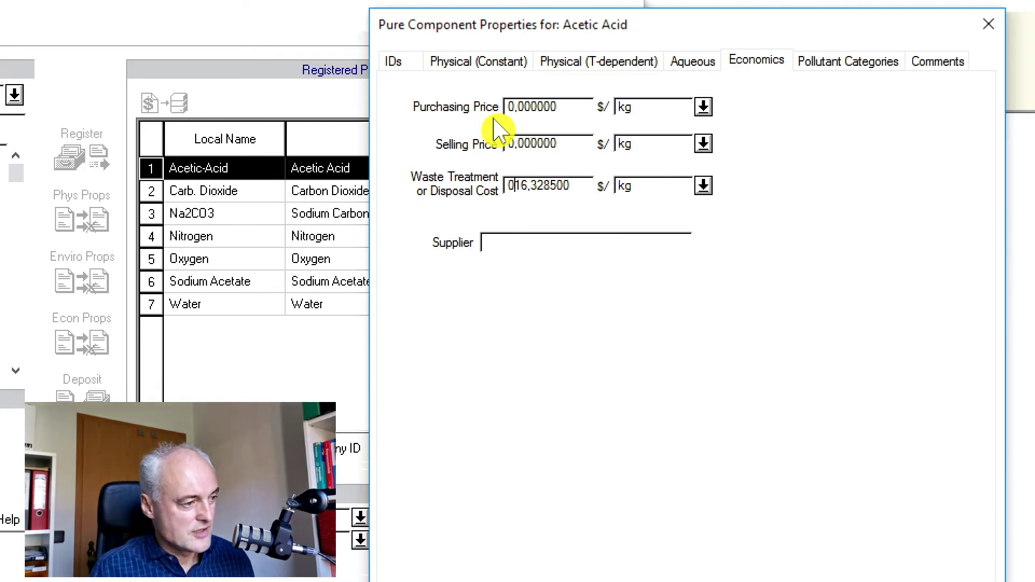
pyautogui.press('BackSpace')
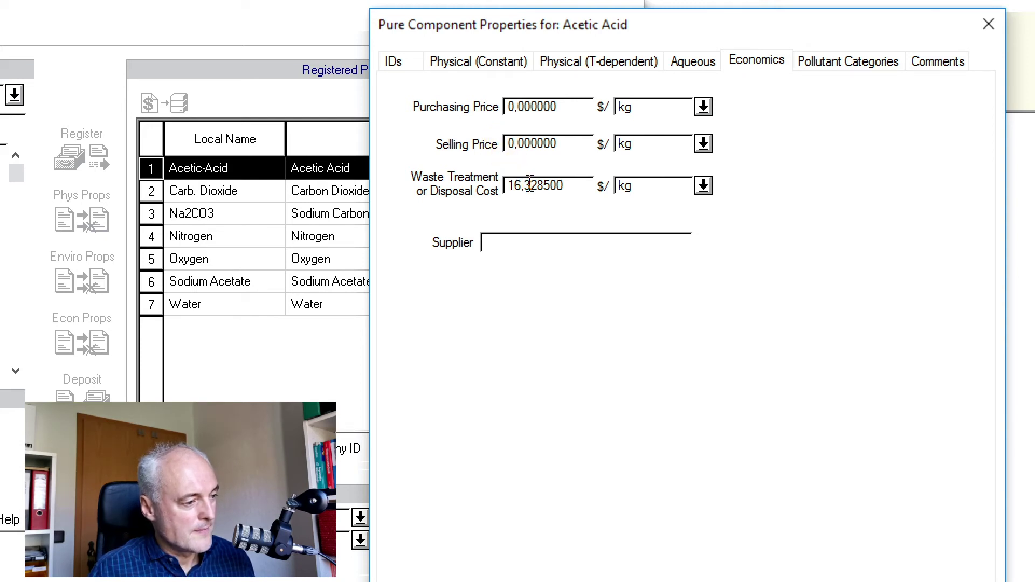
pyautogui.moveTo(530, 185); pyautogui.dragTo(563, 185)
pyautogui.write('30000')
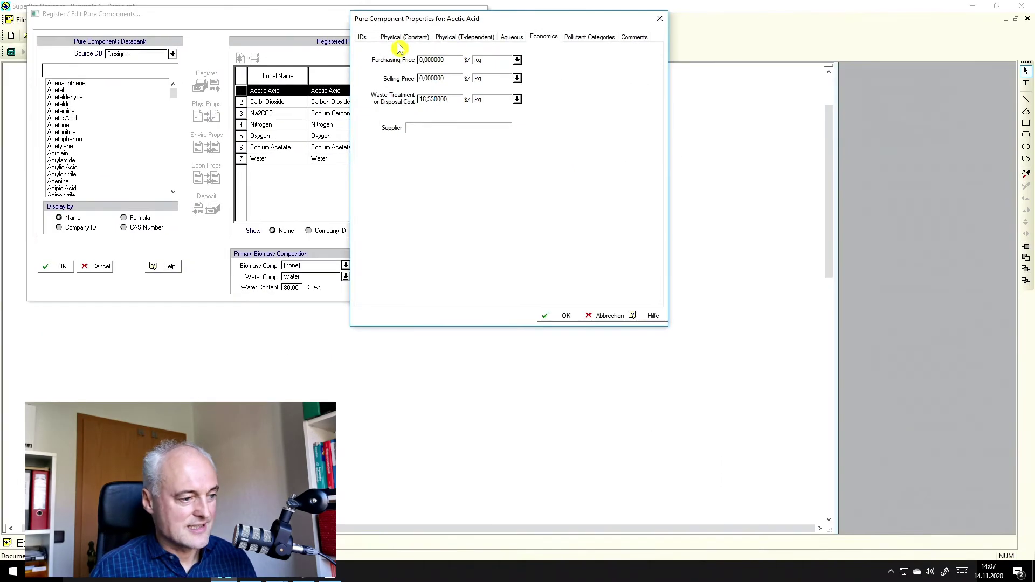
pyautogui.click(564, 317)
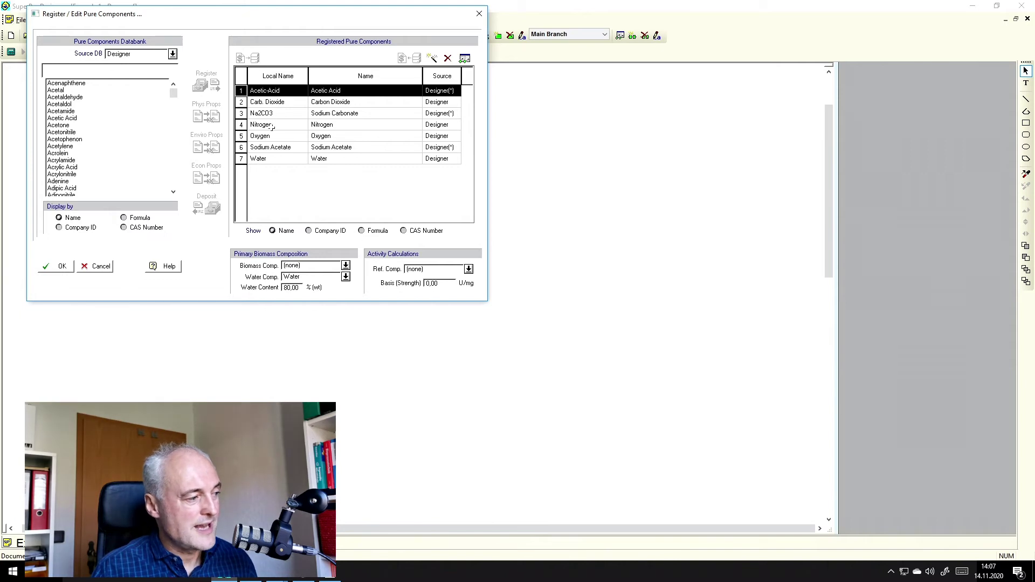
# - Set the COD oxygen ratio of the registered pure component Sodium Acetate to 1.067 g O/g
pyautogui.doubleClick(273, 147)
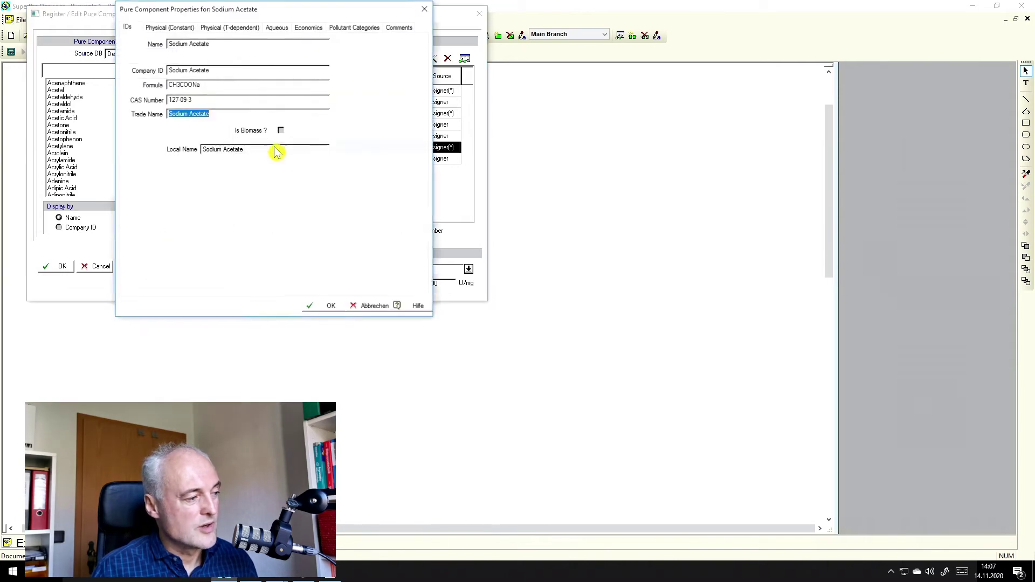
pyautogui.moveTo(286, 13); pyautogui.dragTo(539, 86)
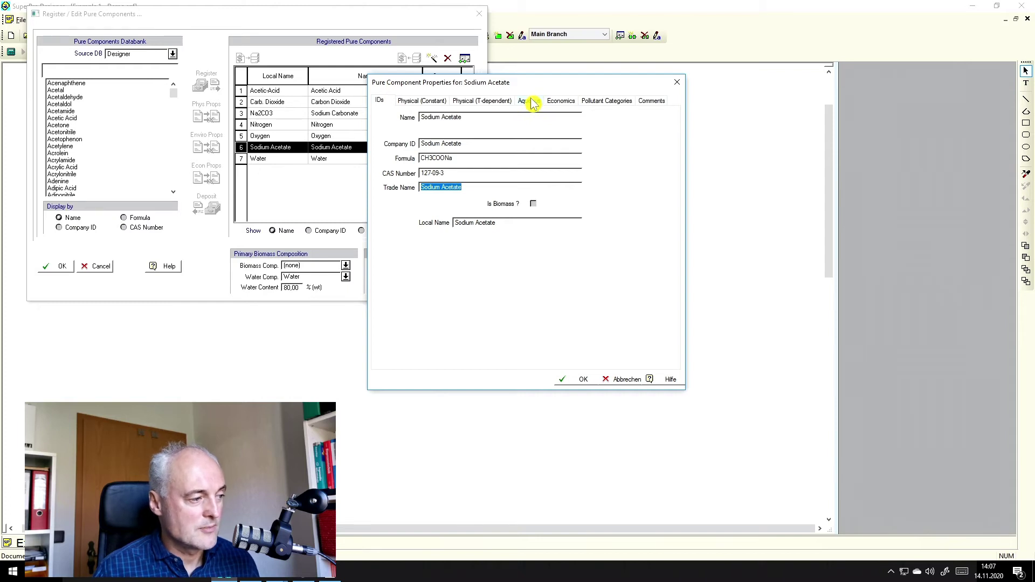
pyautogui.click(531, 101)
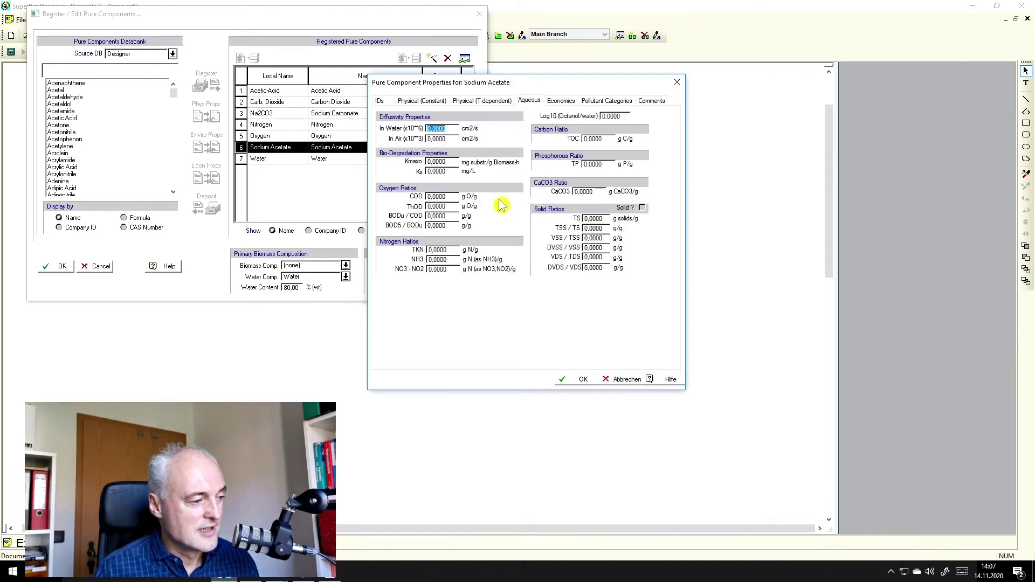
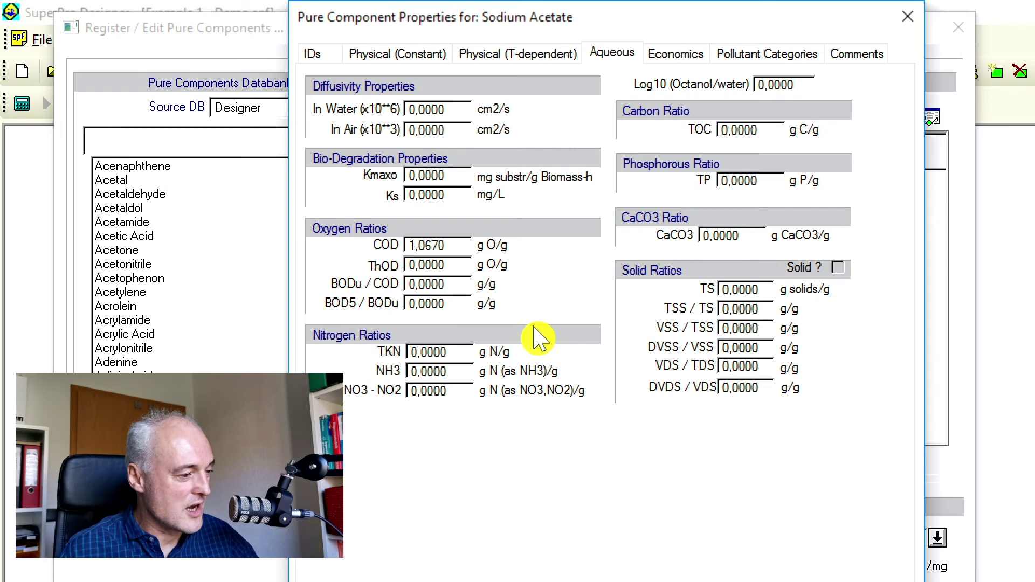
pyautogui.click(459, 264)
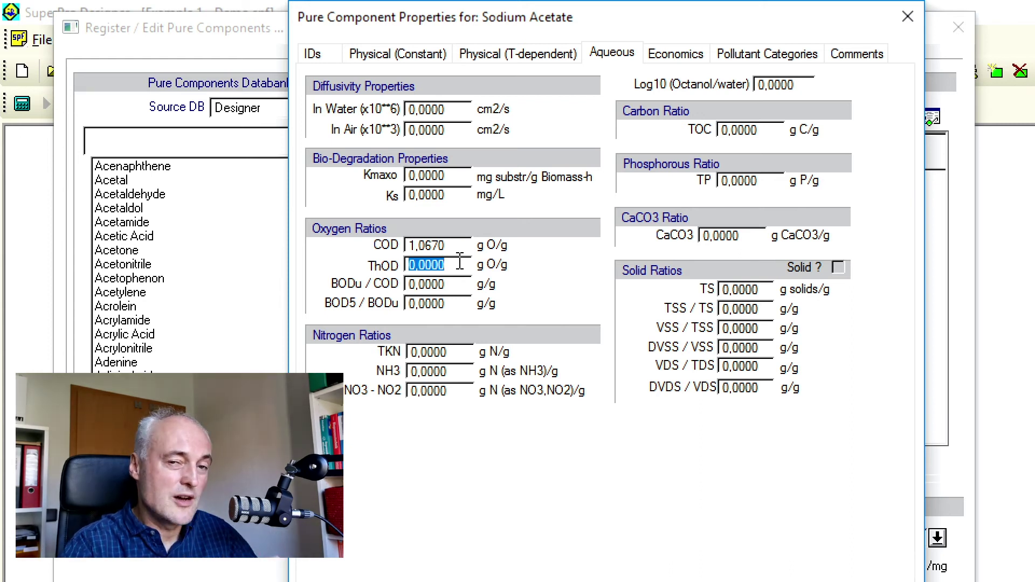
# - Set Sodium Acetate's selling price to 0 $/kg and its waste treatment or disposal cost to 5.32 $/kg, and accept the component registration
pyautogui.click(686, 54)
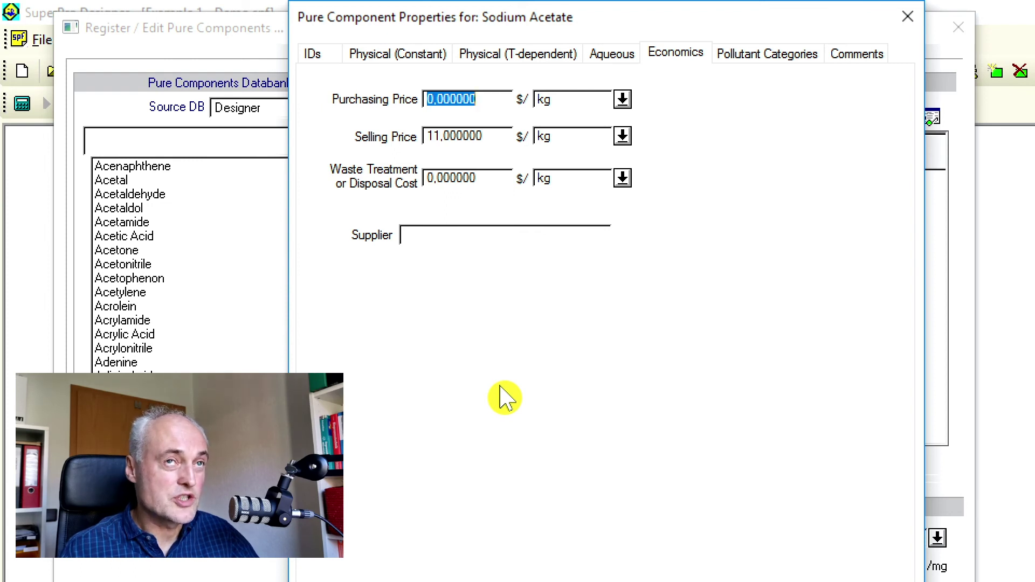
pyautogui.click(494, 137)
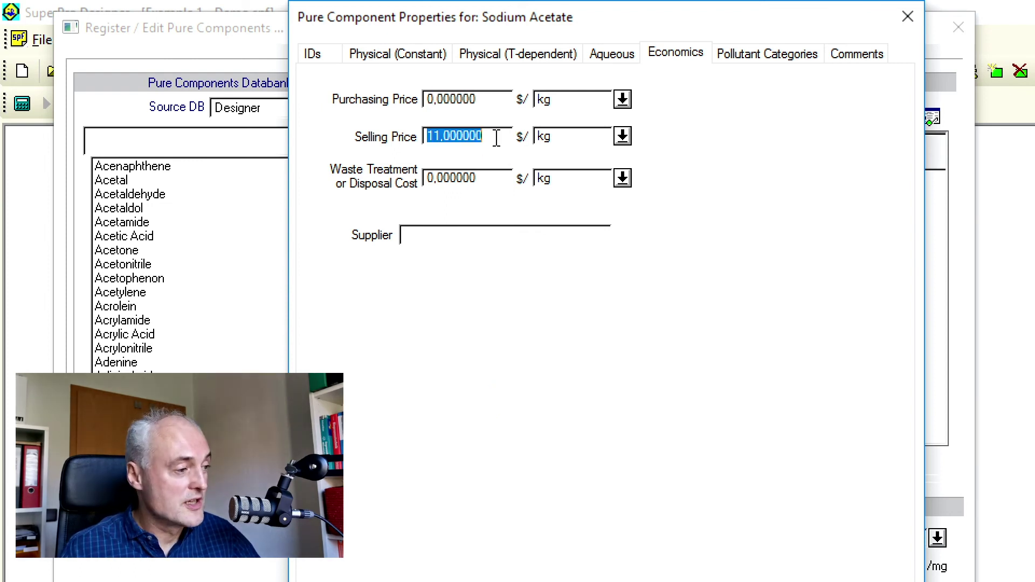
pyautogui.write('0')
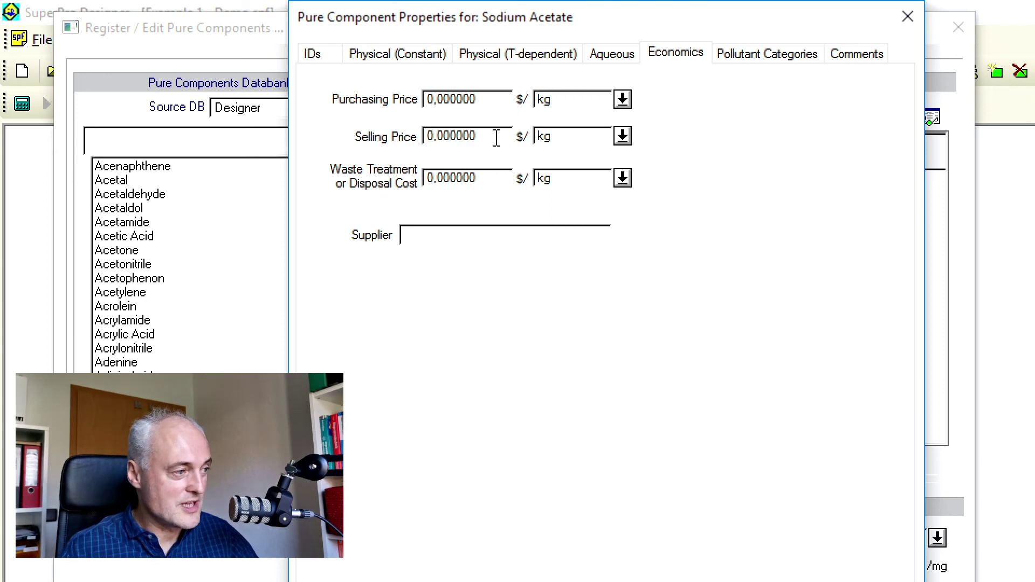
pyautogui.click(473, 179)
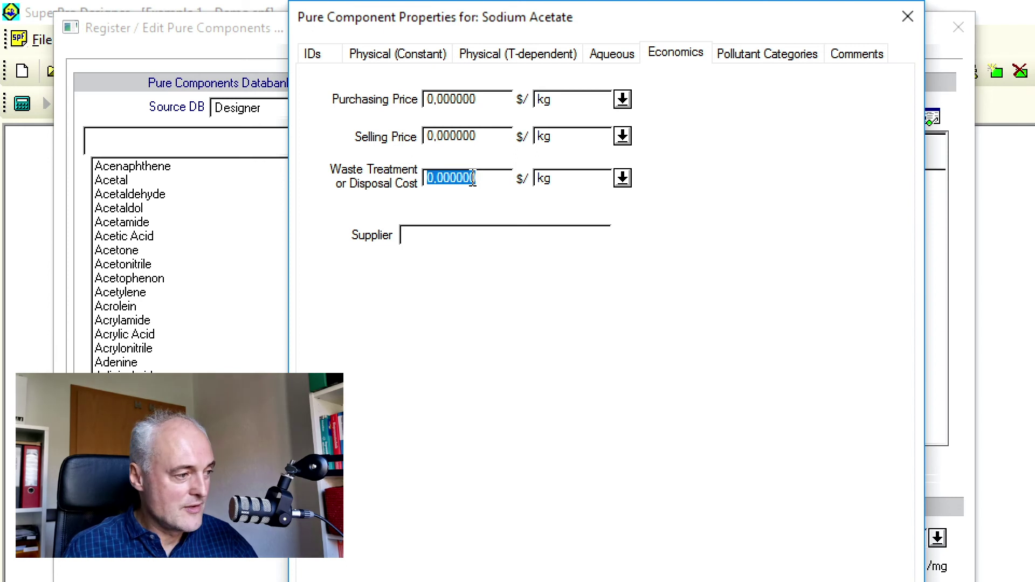
pyautogui.write('5,32')
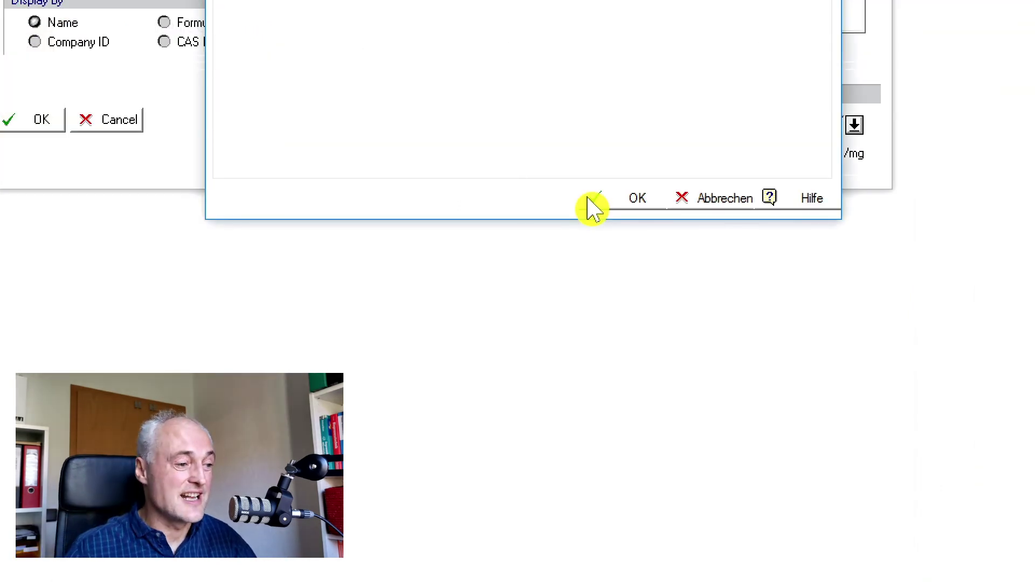
pyautogui.click(616, 202)
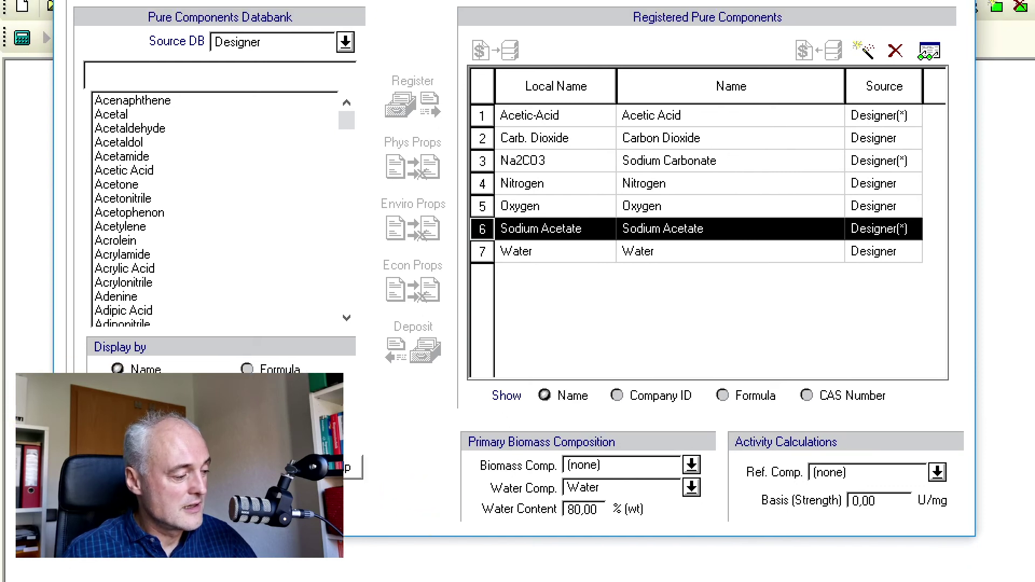
pyautogui.press('Return')
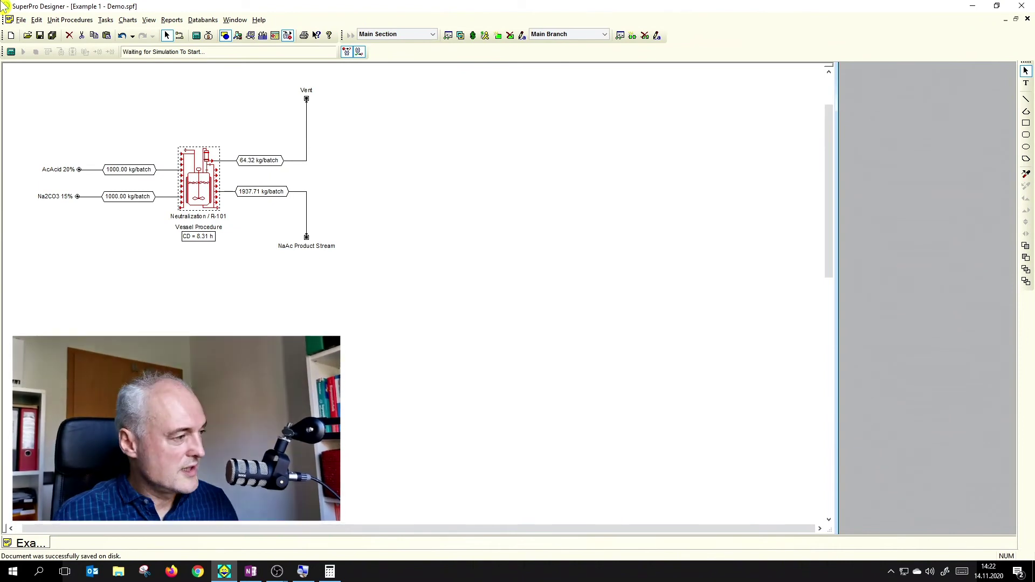
# - Recalculate the material balances and the economics, and generate the Economic Evaluation Report (EER)
pyautogui.click(197, 37)
pyautogui.click(208, 38)
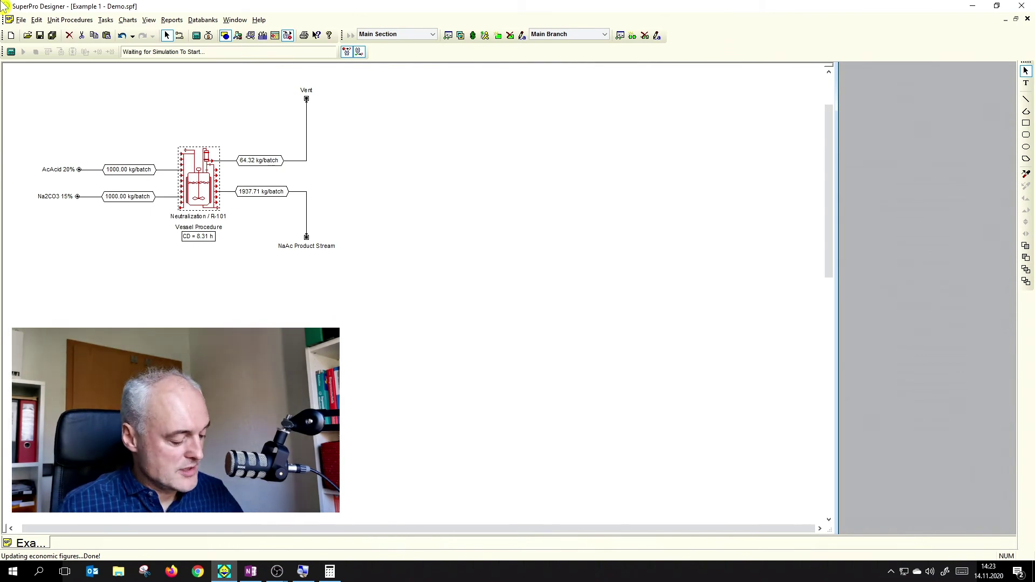
pyautogui.click(70, 20)
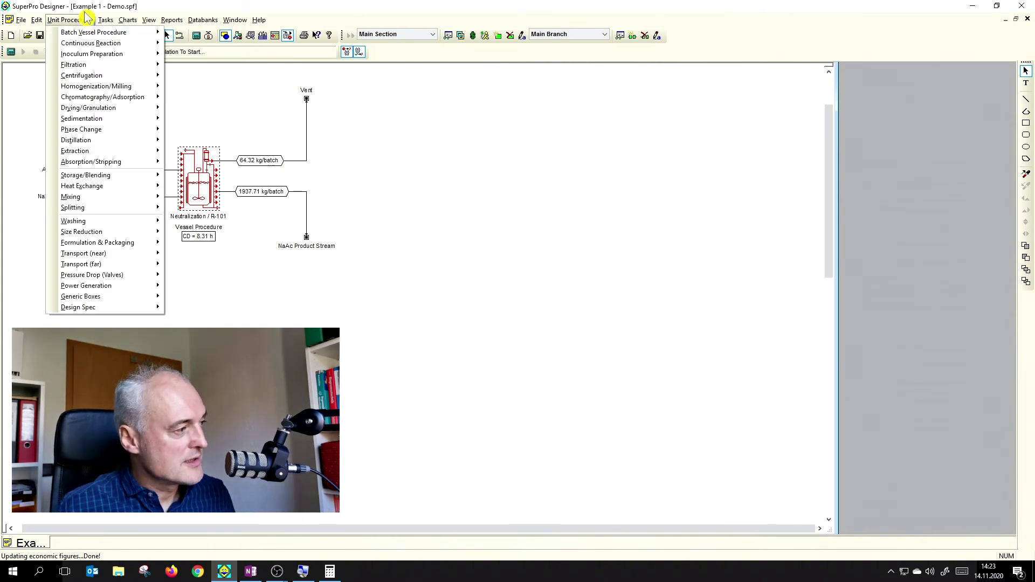
pyautogui.moveTo(170, 21)
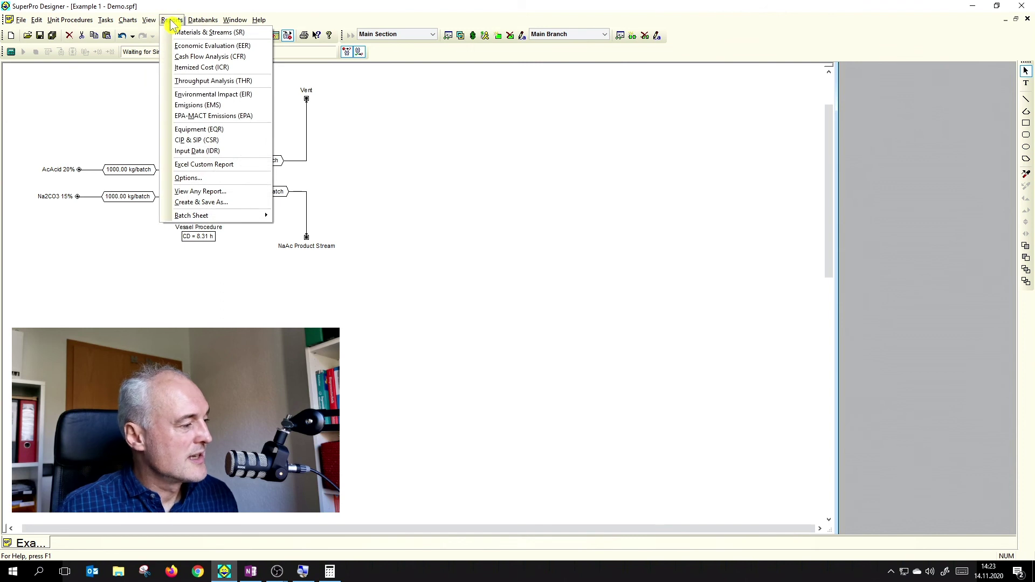
pyautogui.click(191, 46)
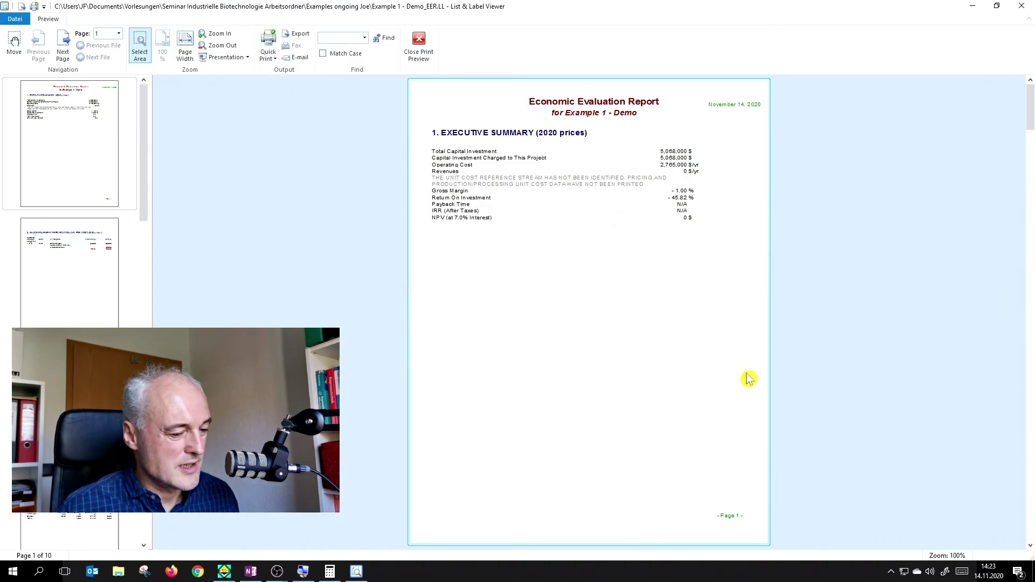
# - Enlarge the report and examine the executive summary and the major equipment specification and FOB cost
pyautogui.click(735, 323)
pyautogui.scroll(3, 541, 244)
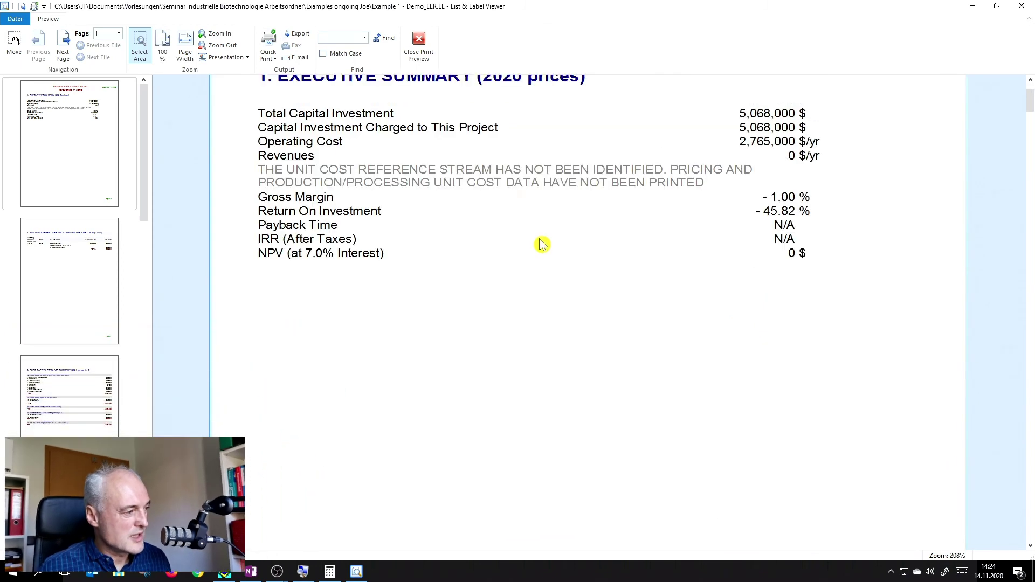
pyautogui.scroll(2, 542, 245)
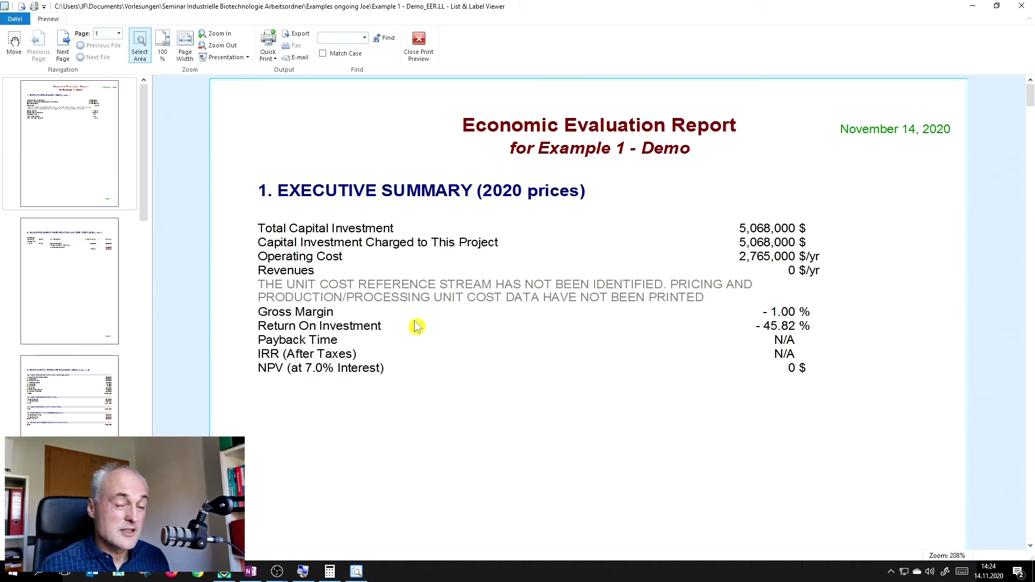
pyautogui.scroll(-1, 389, 333)
pyautogui.scroll(-2, 390, 333)
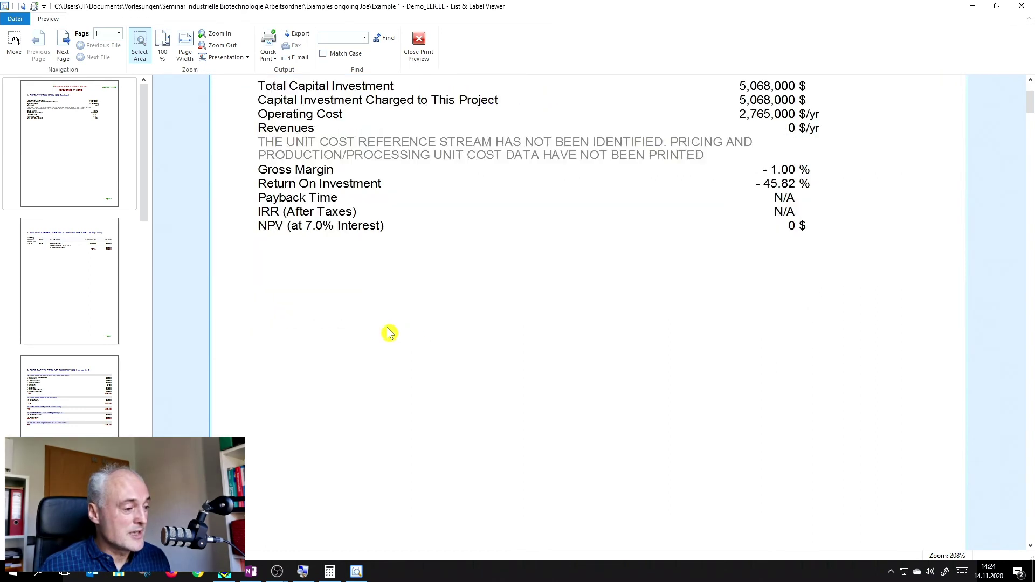
pyautogui.scroll(-10, 389, 332)
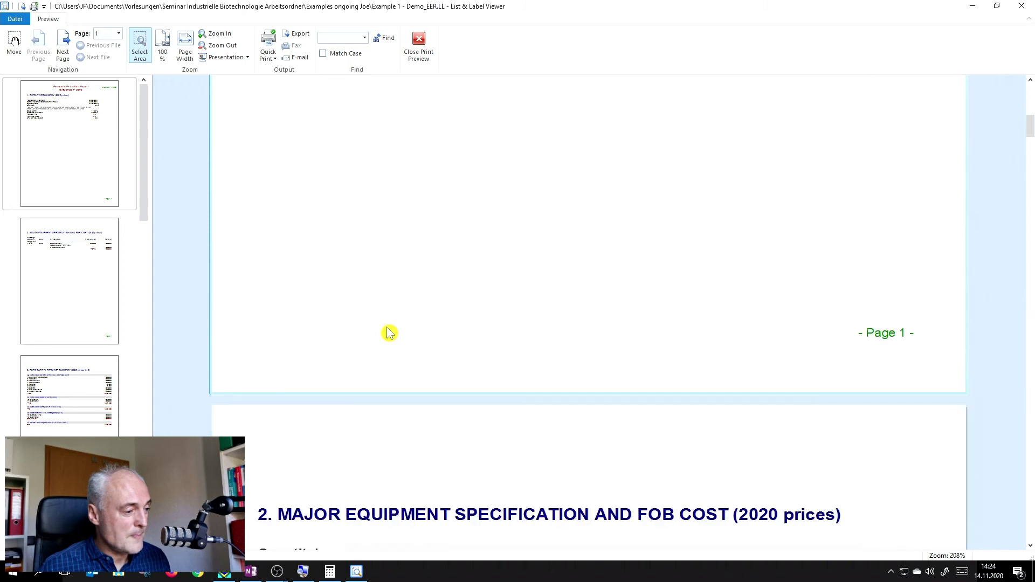
pyautogui.scroll(-1, 389, 332)
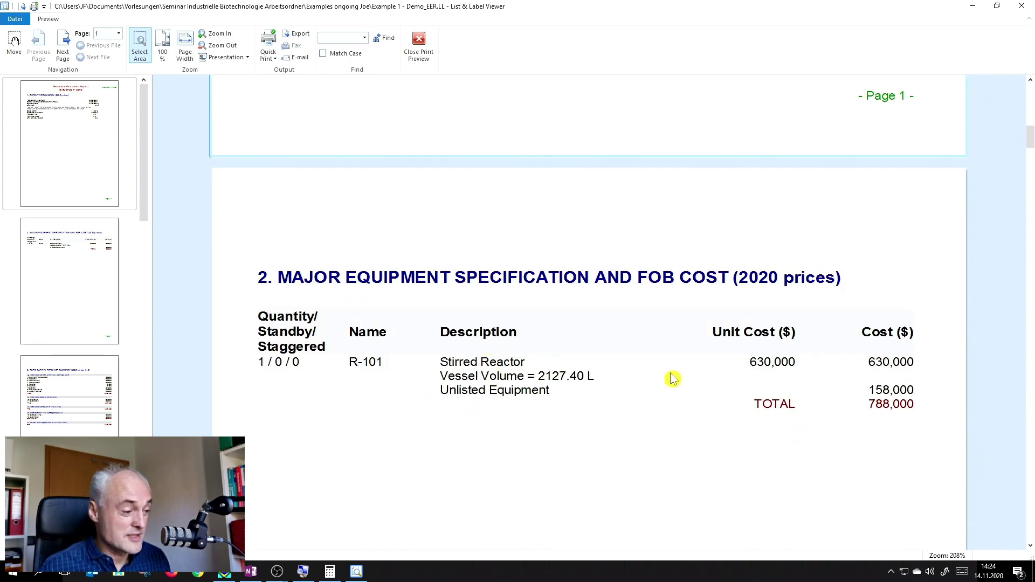
# - Review the fixed capital estimate summary, from total plant direct cost through to direct fixed capital cost
pyautogui.scroll(-15, 673, 378)
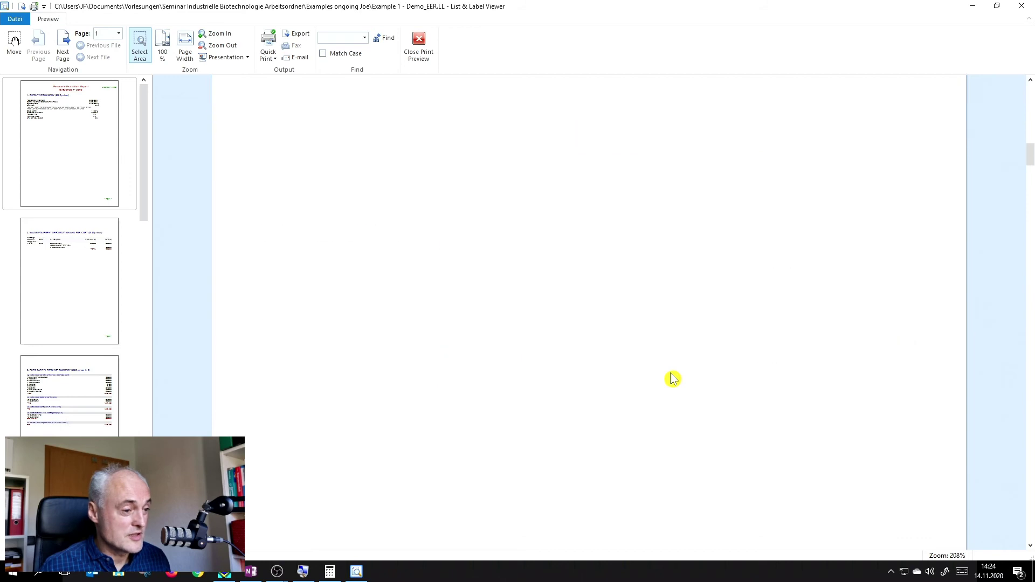
pyautogui.scroll(-9, 672, 379)
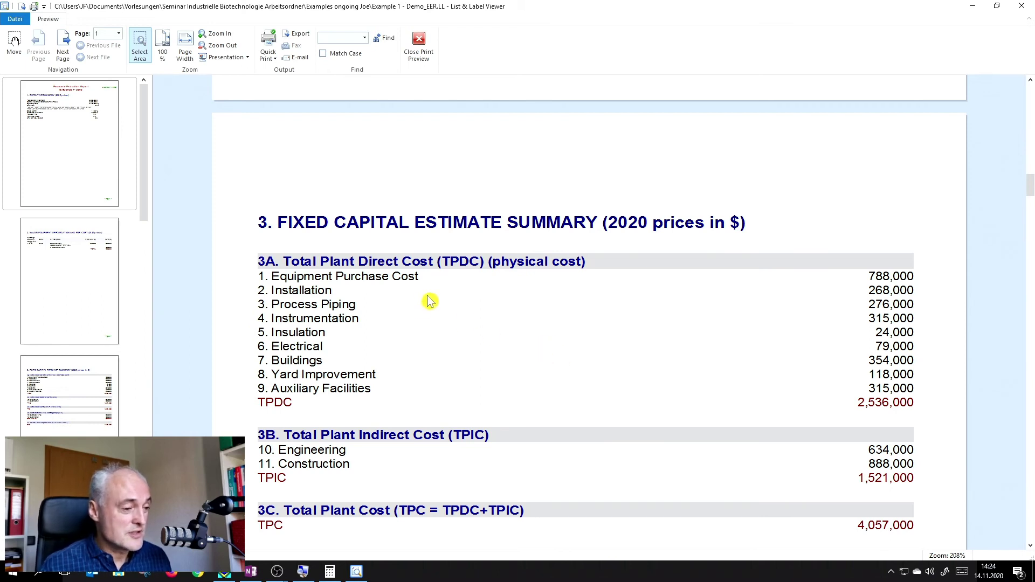
pyautogui.scroll(4, 448, 291)
pyautogui.scroll(-5, 448, 291)
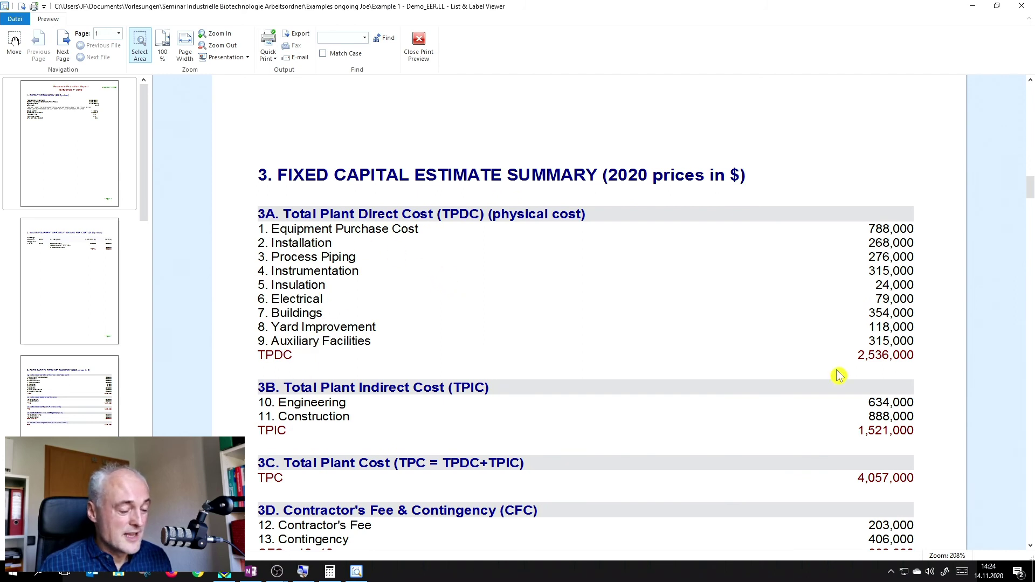
pyautogui.scroll(-2, 813, 371)
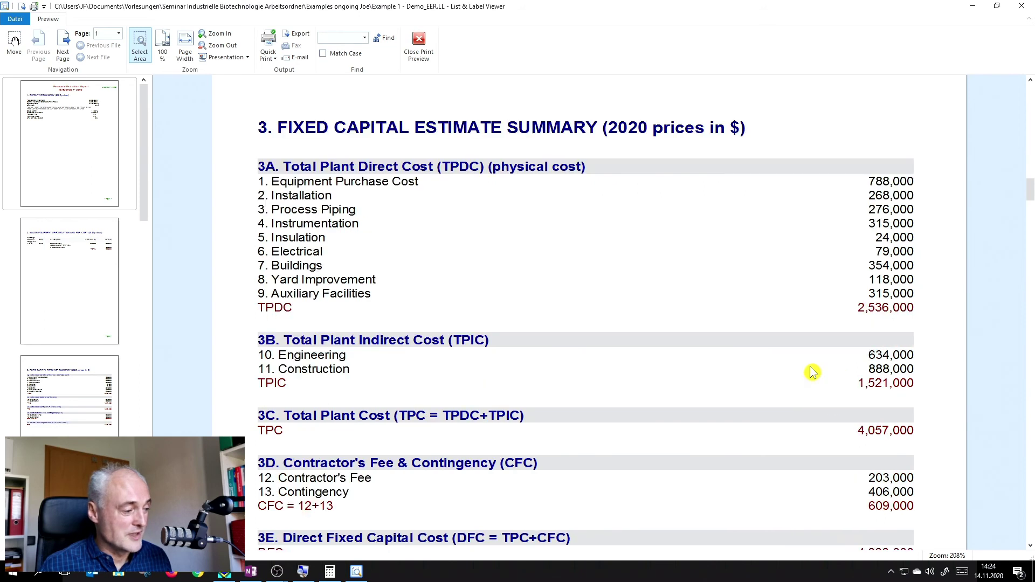
pyautogui.scroll(-1, 813, 372)
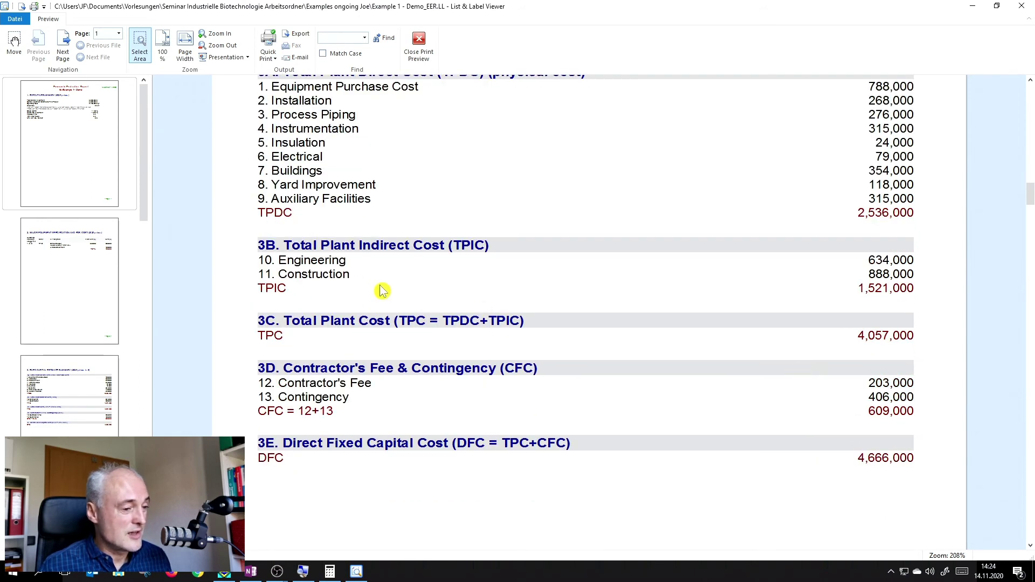
pyautogui.scroll(-3, 375, 290)
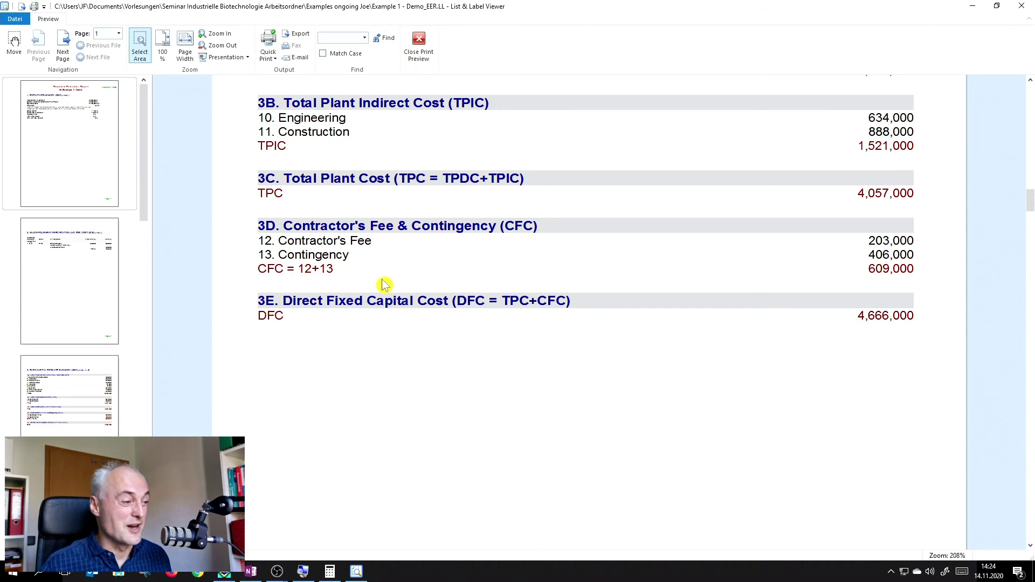
# - Examine the report's labor, materials and consumables cost summaries and the waste treatment/disposal cost of the NaAc Product Stream
pyautogui.scroll(-6, 402, 291)
pyautogui.scroll(-20, 409, 296)
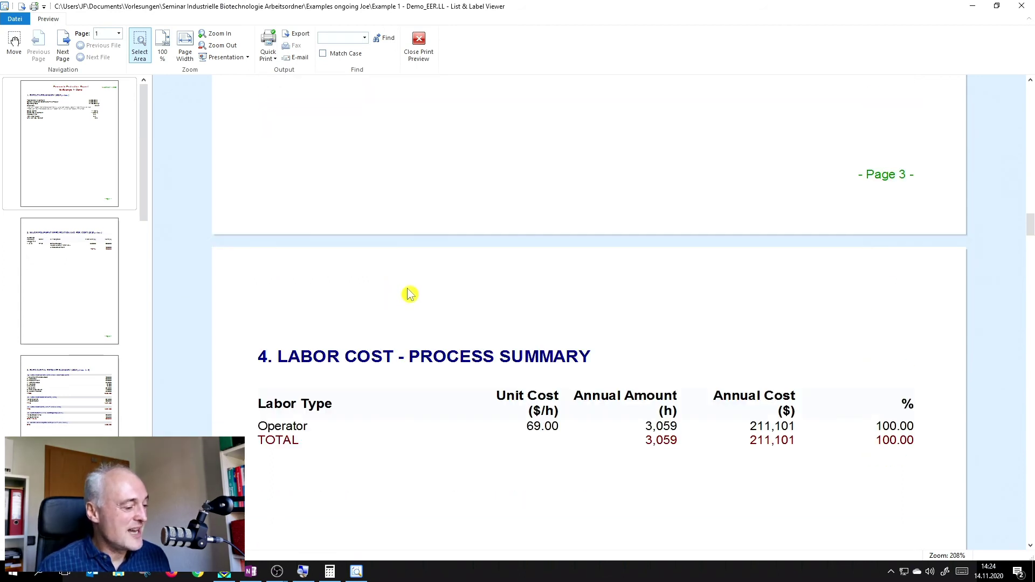
pyautogui.scroll(-8, 411, 300)
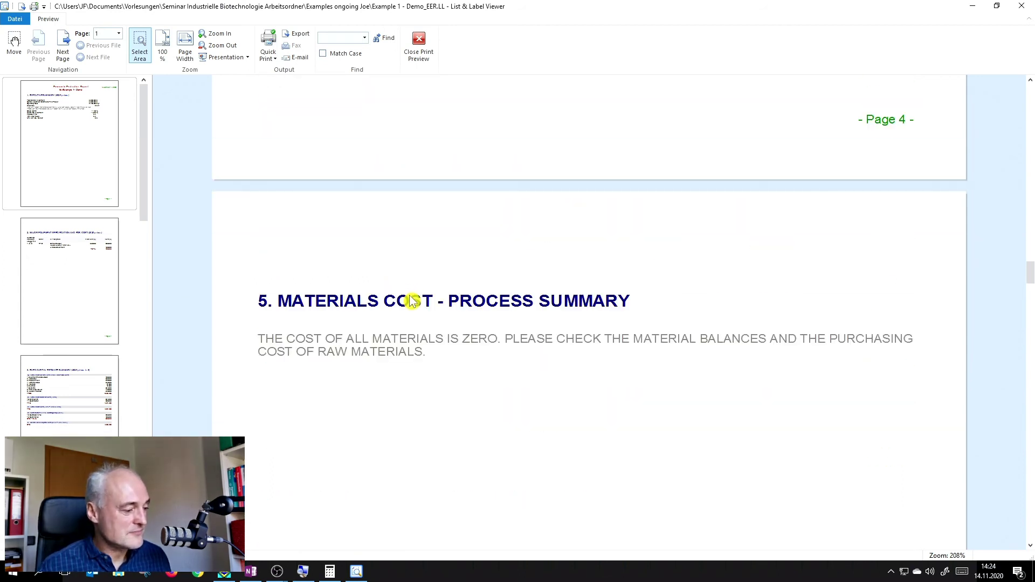
pyautogui.scroll(-6, 411, 300)
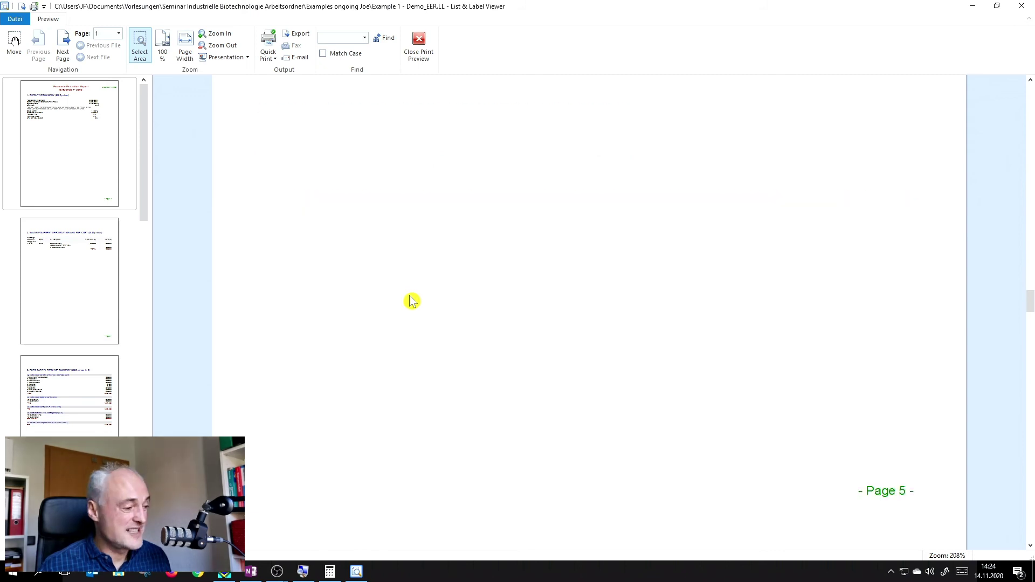
pyautogui.scroll(-18, 411, 301)
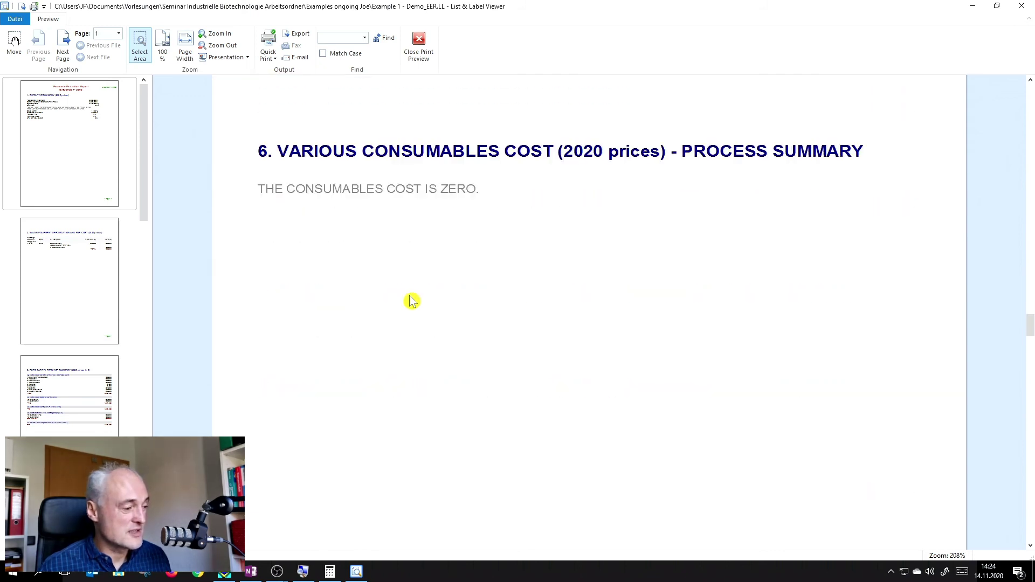
pyautogui.scroll(-5, 411, 300)
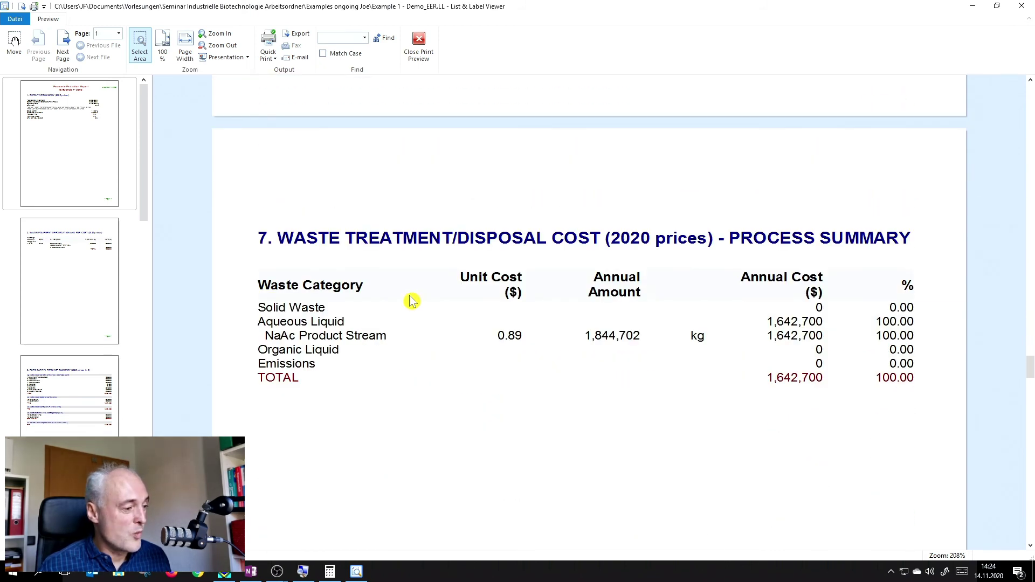
pyautogui.scroll(-2, 411, 301)
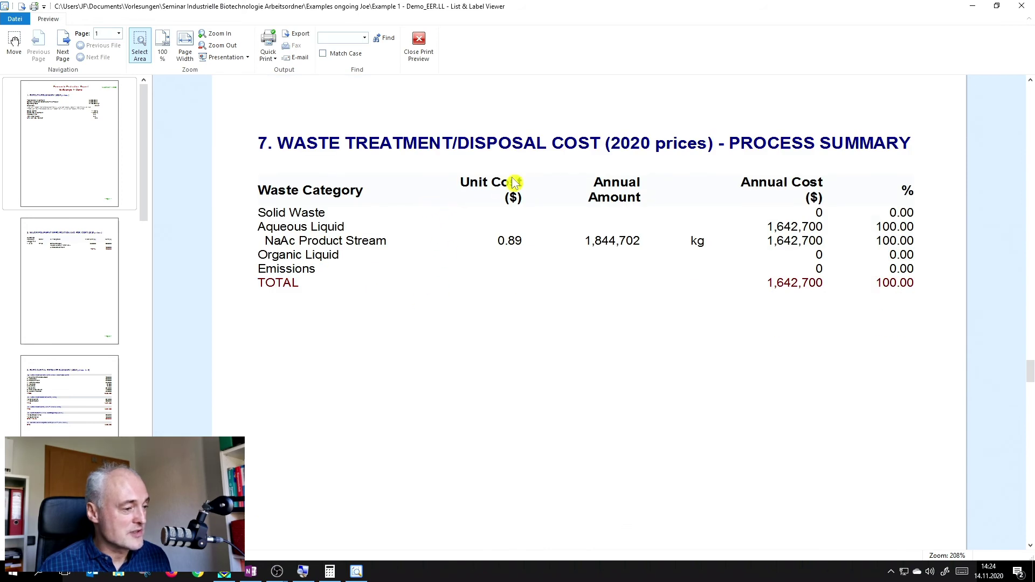